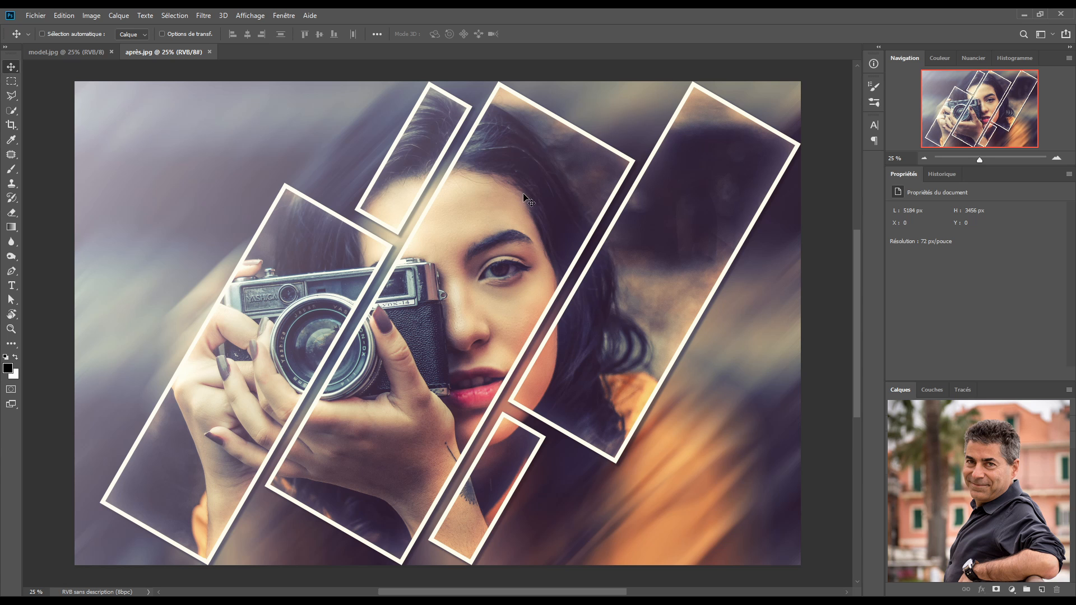
- Switch to the model.jpg document and duplicate its background layer twice
click(68, 53)
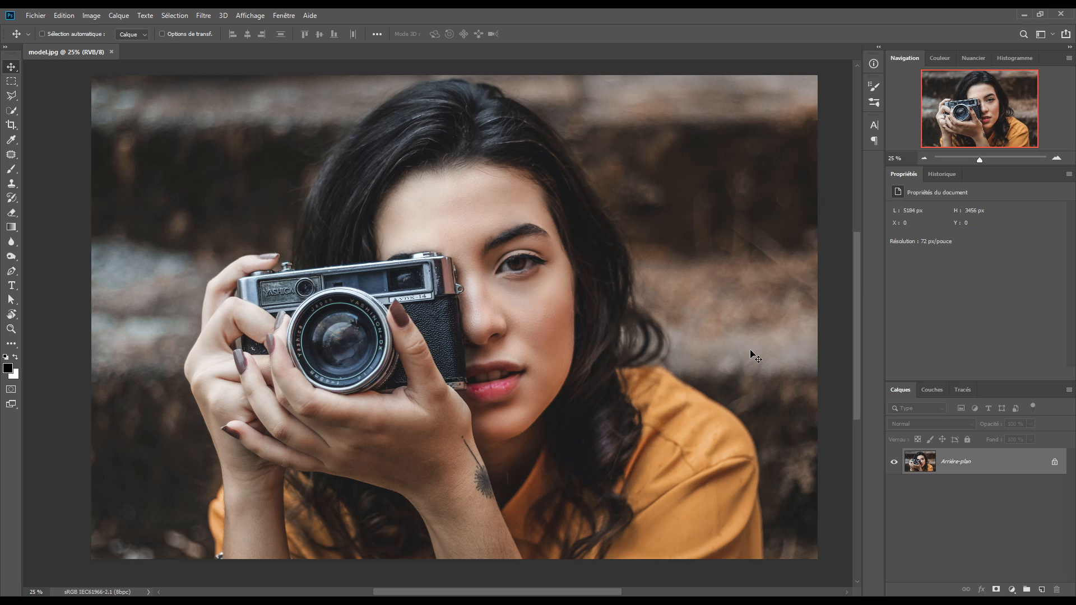
key(ctrl)
key(ctrl+j)
key(ctrl+j)
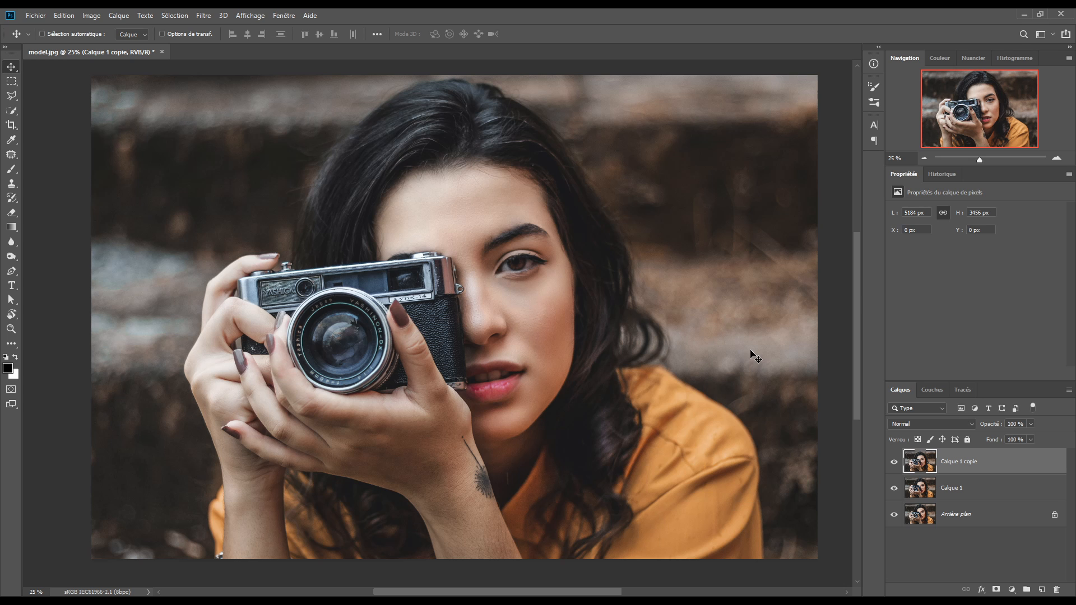
- Hide the Calque 1 copie layer and convert Calque 1 to a smart object
click(894, 462)
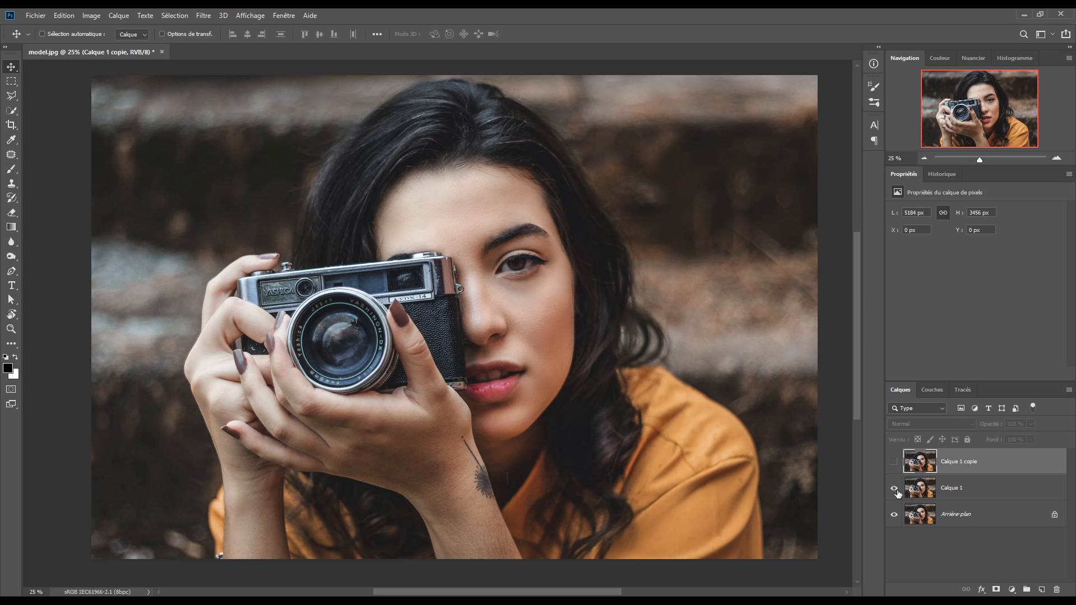
click(972, 488)
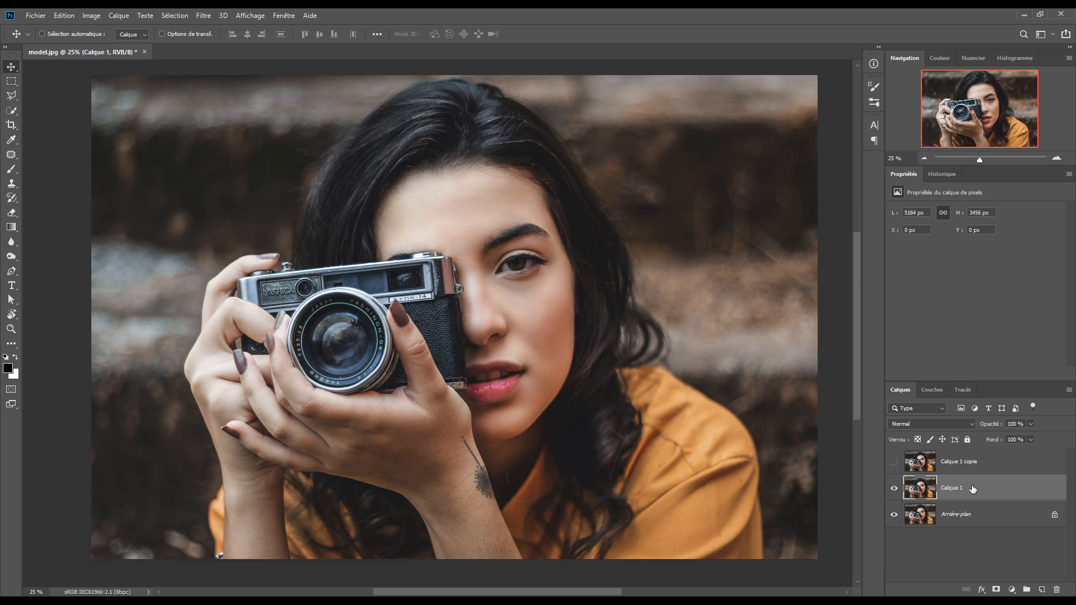
right_click(972, 485)
click(939, 166)
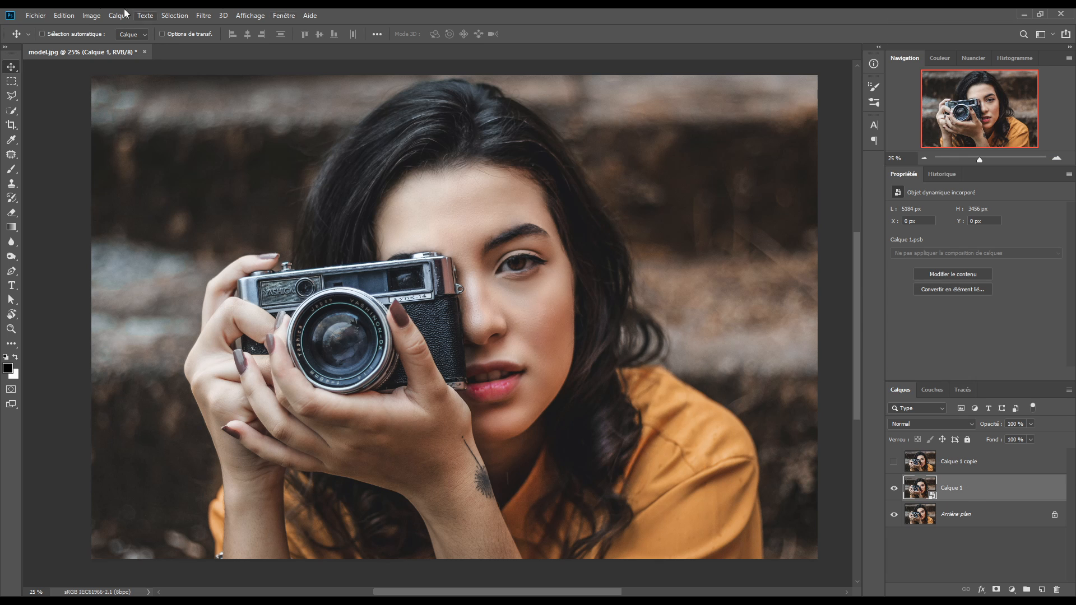
- Apply a motion blur (Flou directionnel) to Calque 1 with an angle of 45° and a distance of 600 pixels
click(203, 15)
mouse_move(245, 208)
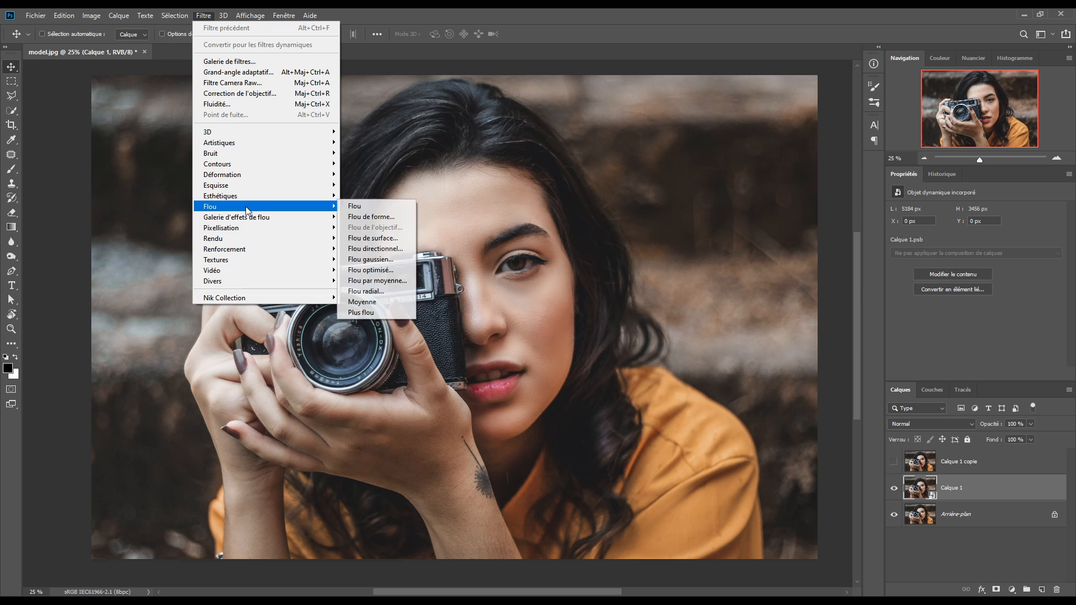
click(381, 249)
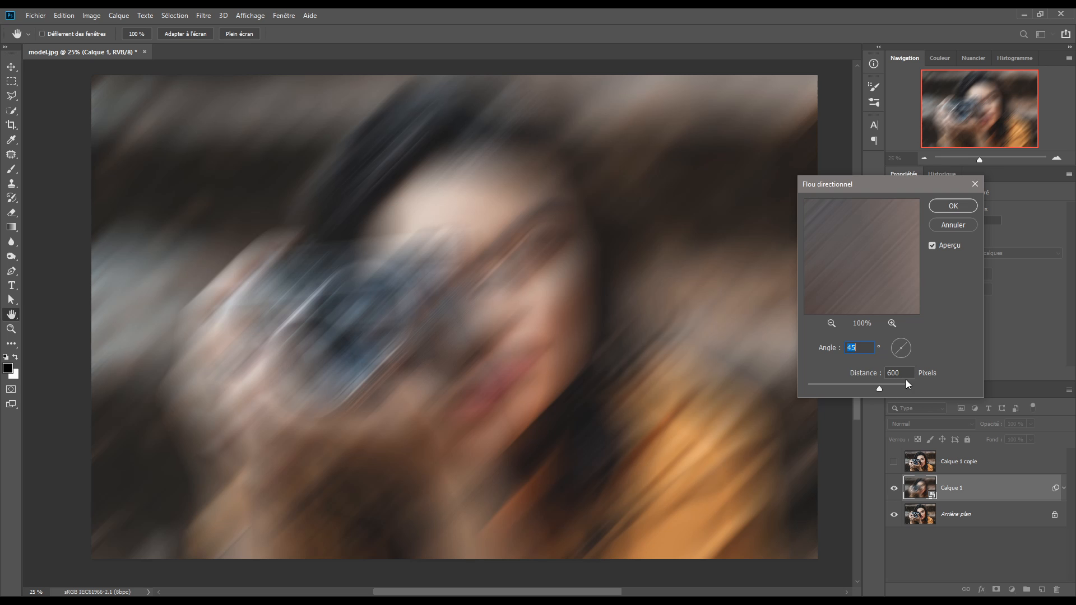
click(953, 206)
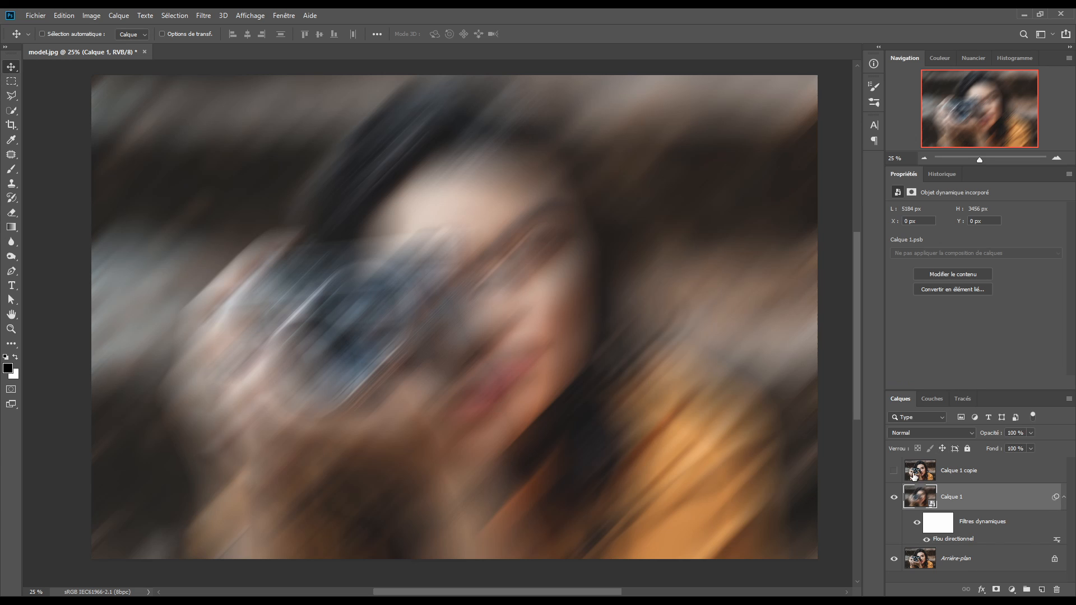
- Make the Calque 1 copie layer visible and add a Curves adjustment layer above it
click(917, 474)
click(894, 471)
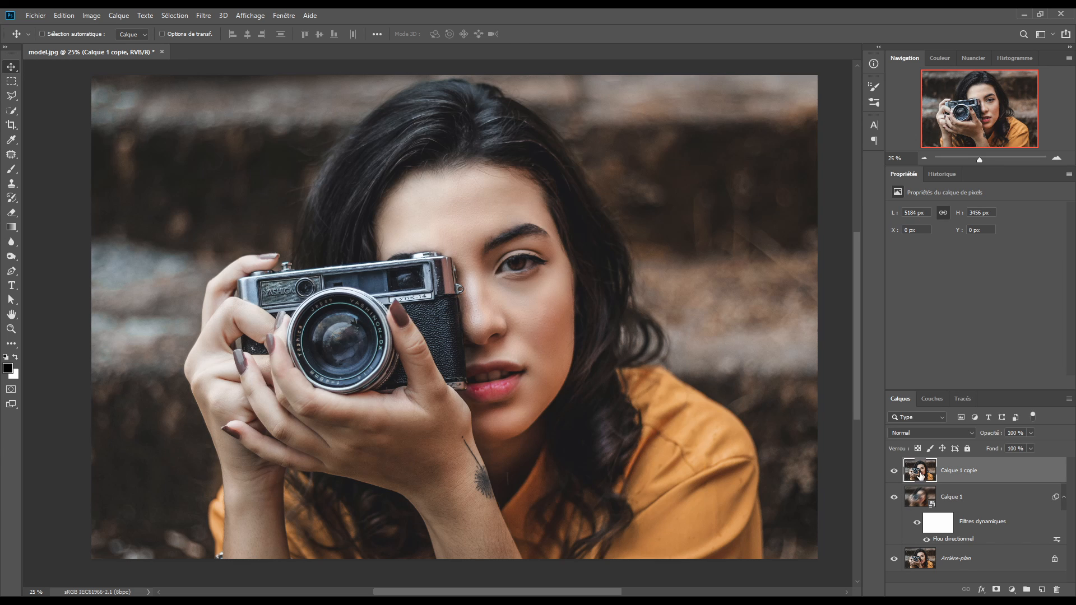
click(1011, 590)
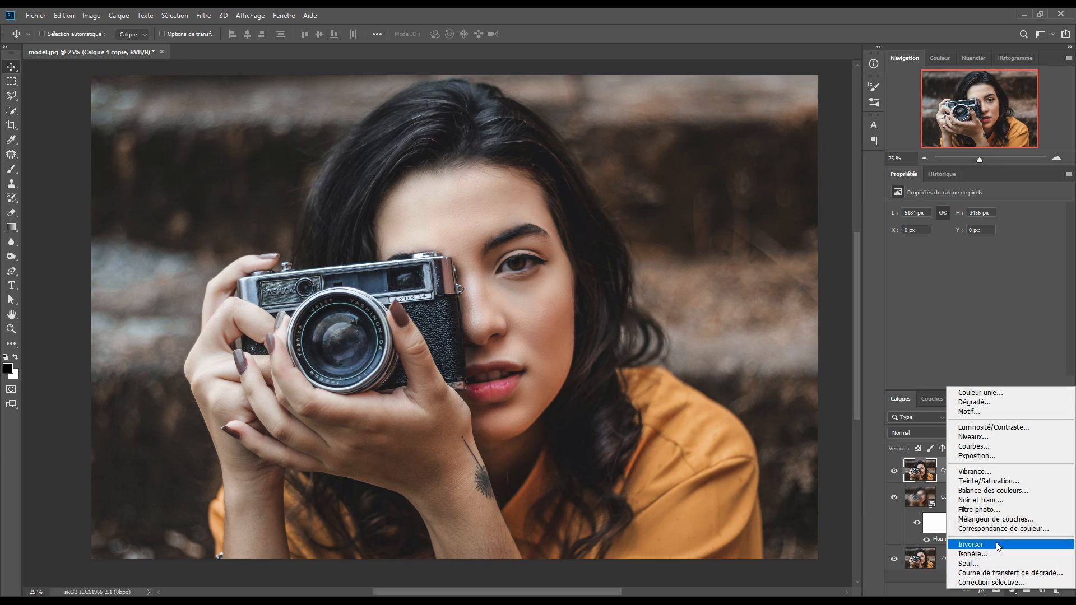
click(976, 447)
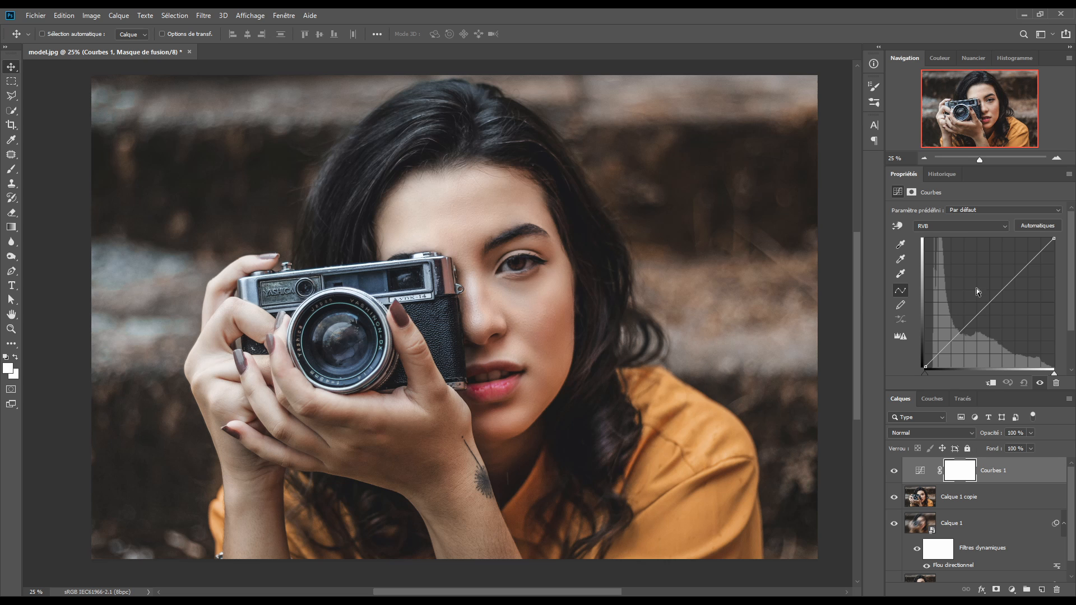
- In the red channel of the curve, anchor the midpoint at 128 and raise the black point to an output of 57
click(952, 226)
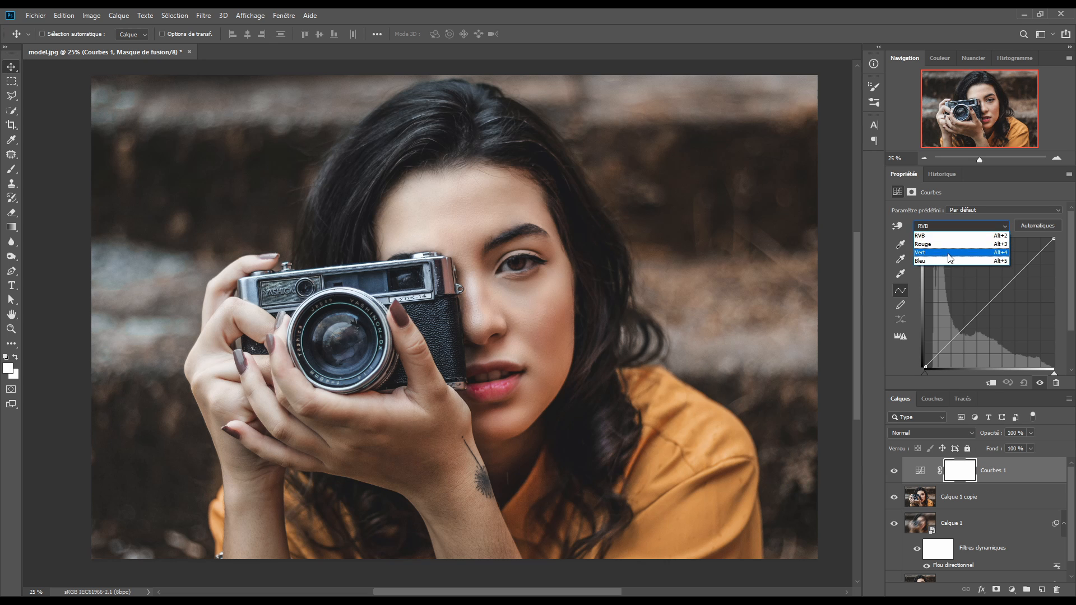
click(949, 244)
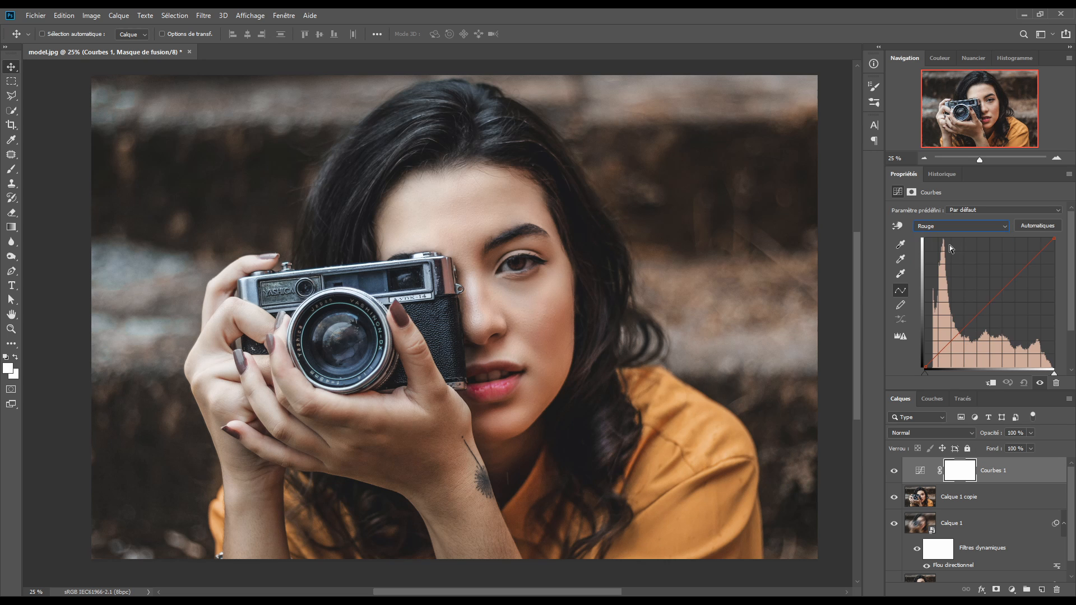
click(989, 302)
drag(953, 393, 954, 409)
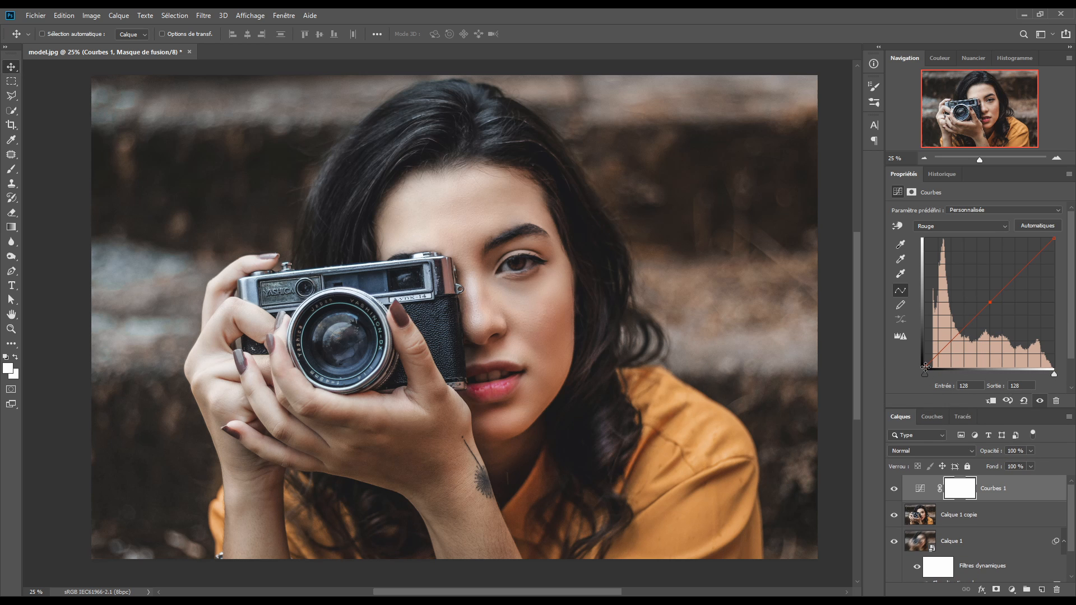
drag(924, 367, 919, 338)
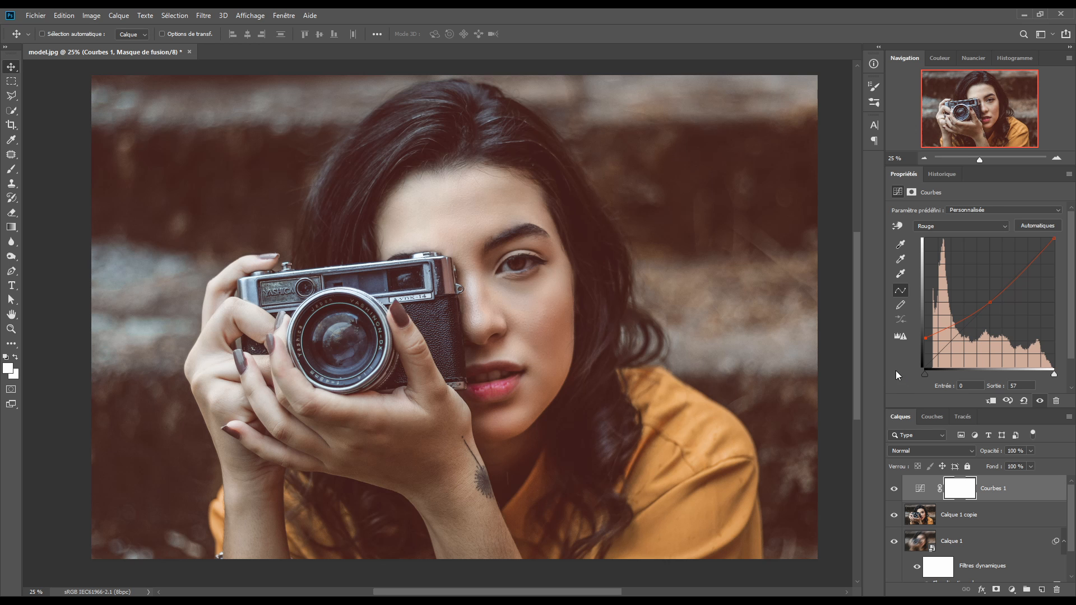
- Compare the photo with and without the Curves adjustment by toggling the layer's visibility
click(894, 488)
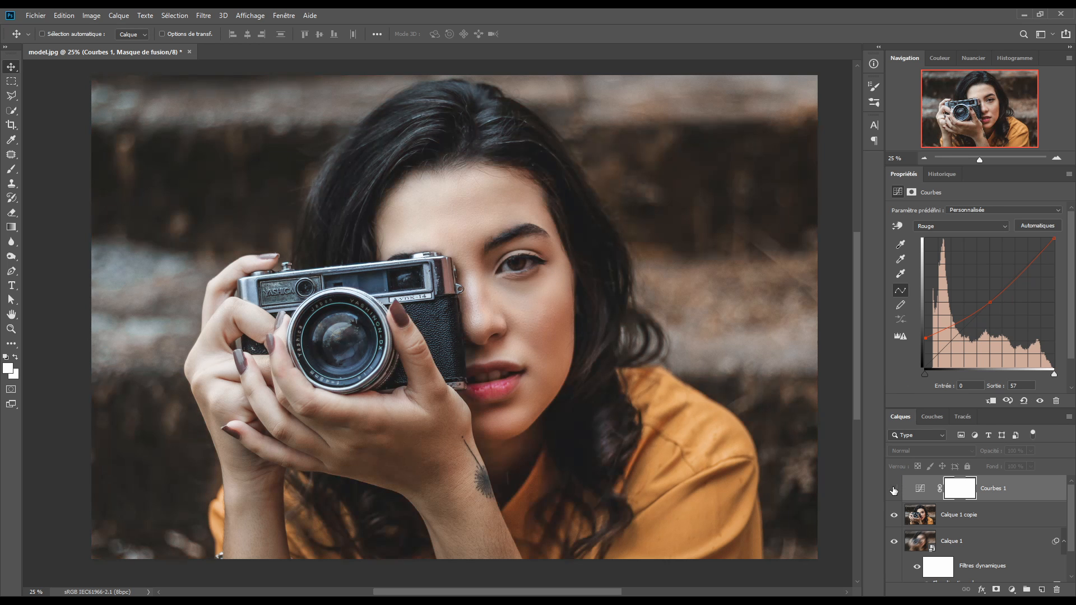
click(894, 490)
click(894, 490)
click(894, 489)
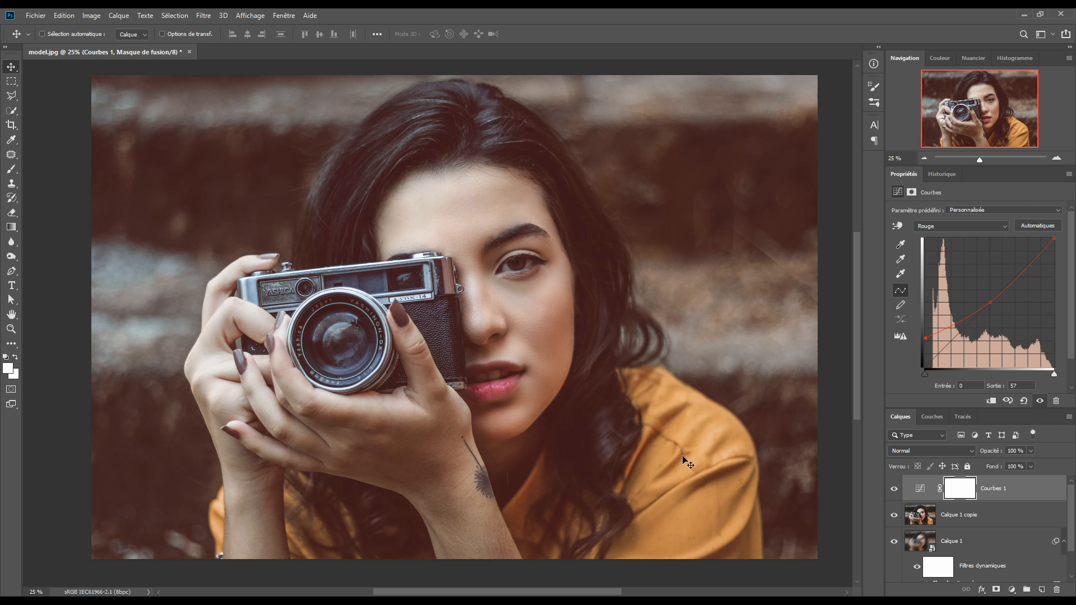
- Hide Courbes 1 and Calque 1 copie, and draw a white rectangle shape of about 1163 × 2728 px above Calque 1
click(982, 545)
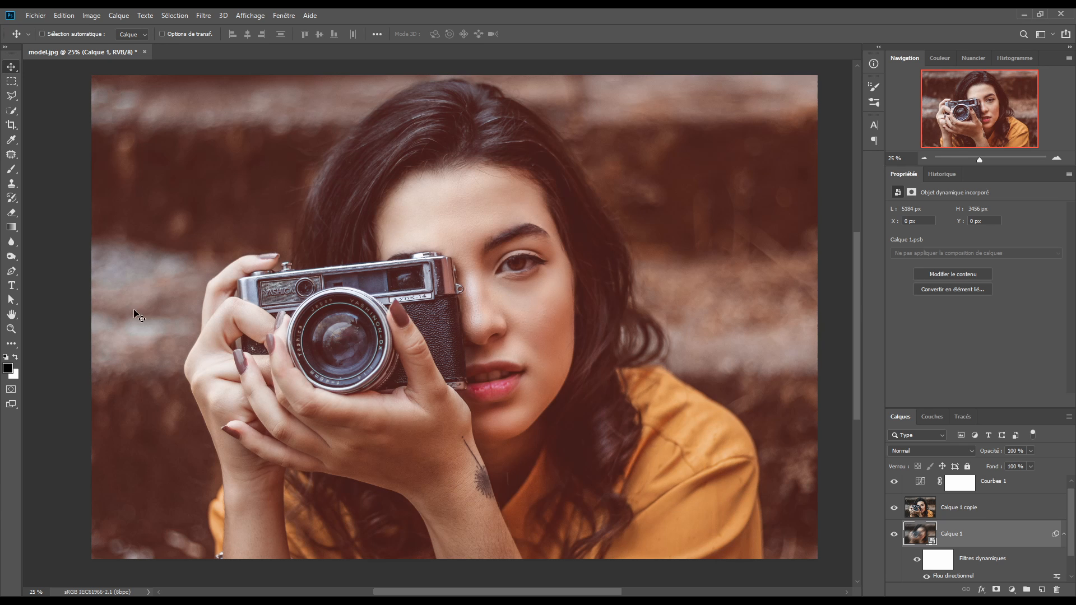
click(11, 344)
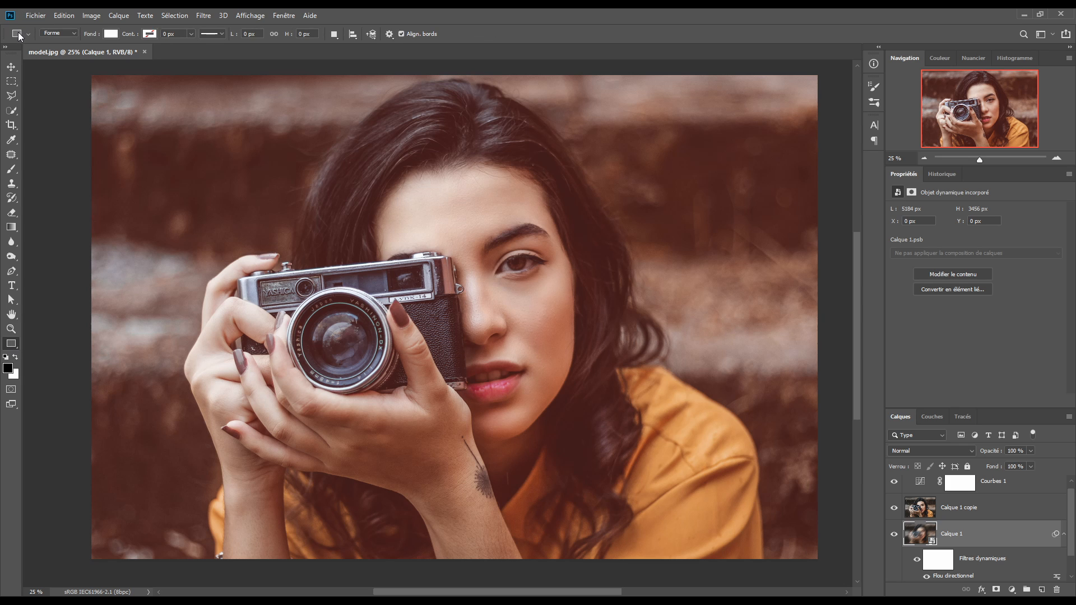
click(56, 33)
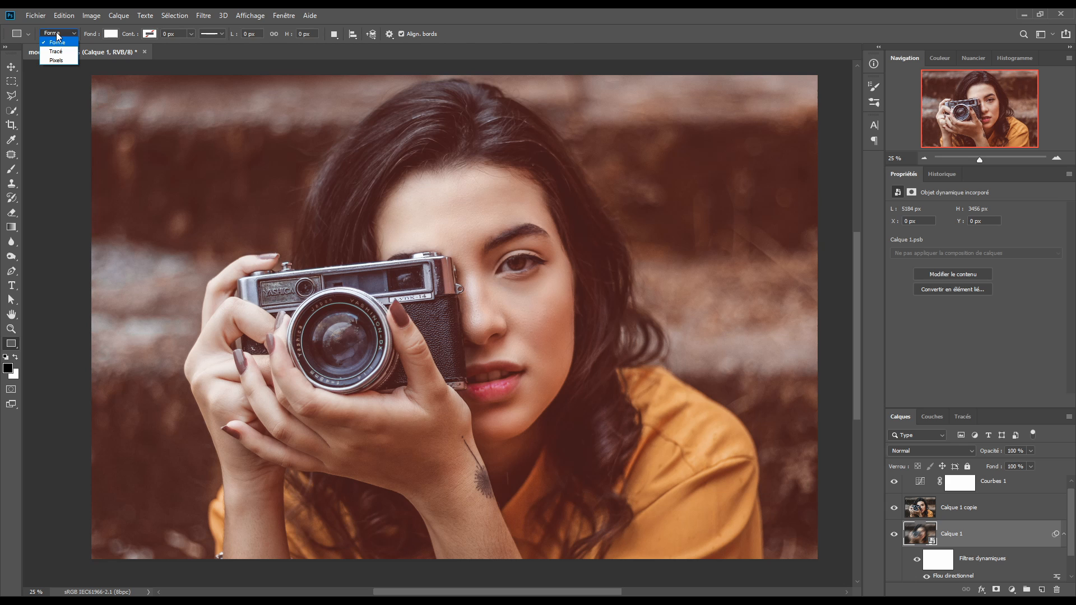
click(61, 34)
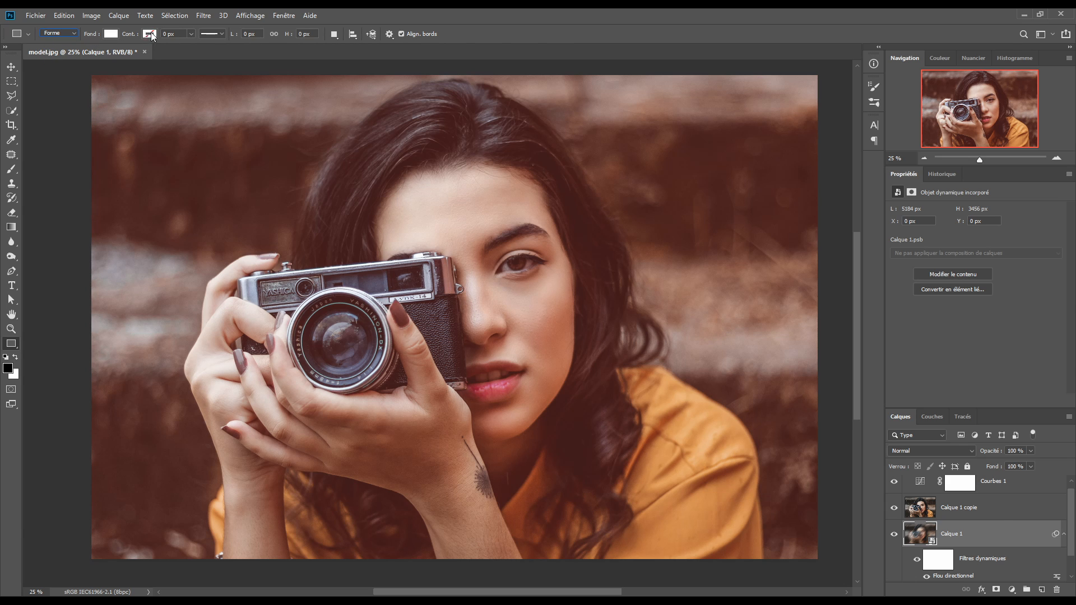
click(893, 507)
click(894, 481)
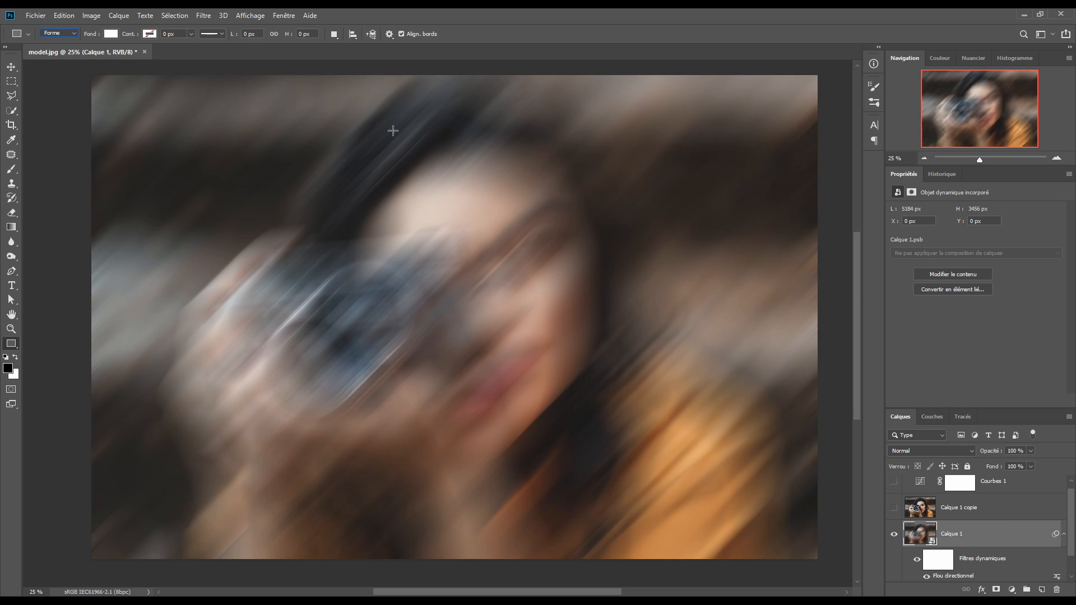
drag(365, 117, 528, 498)
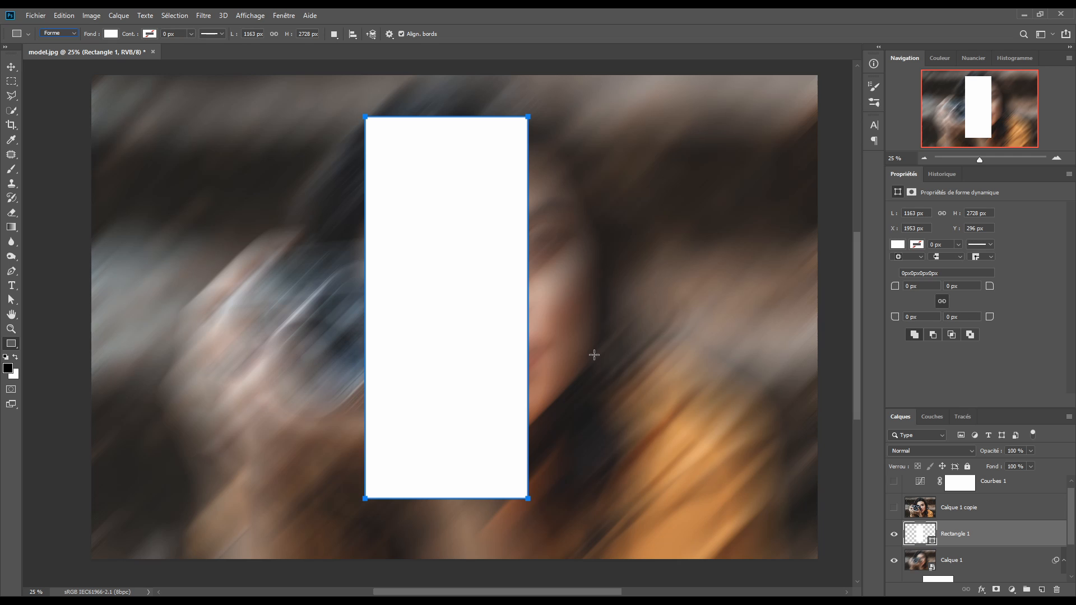
- Rotate the white rectangle by 30° with Free Transform
key(ctrl+t)
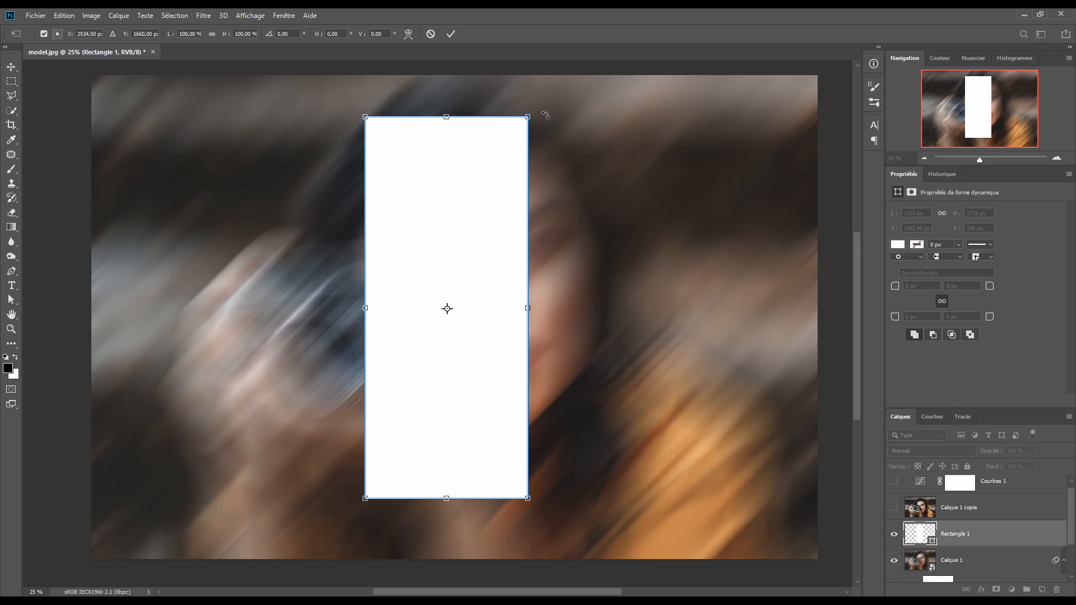
drag(544, 115, 594, 168)
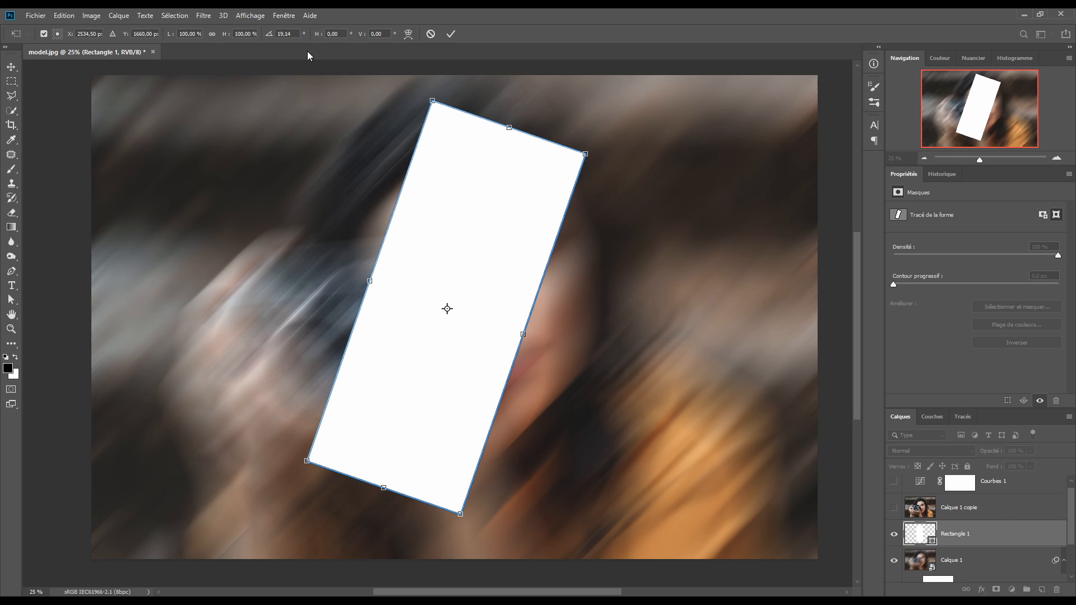
click(284, 34)
text(30)
key(Return)
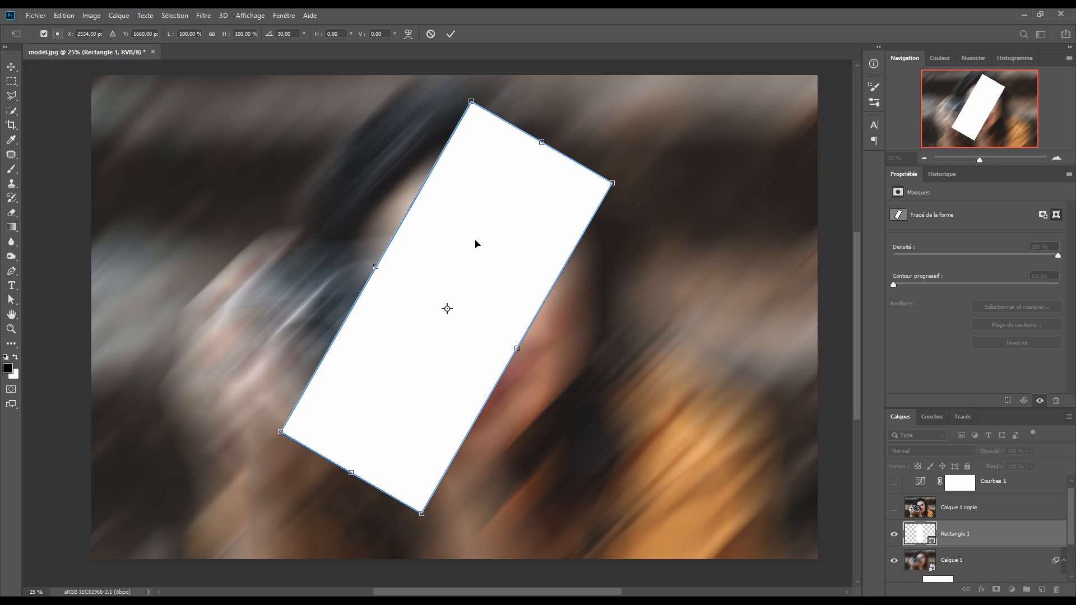
- Scale the tilted rectangle to about 117.8 % to span the photo's height, position it near the centre, and accept converting it to a regular path
drag(475, 242, 469, 218)
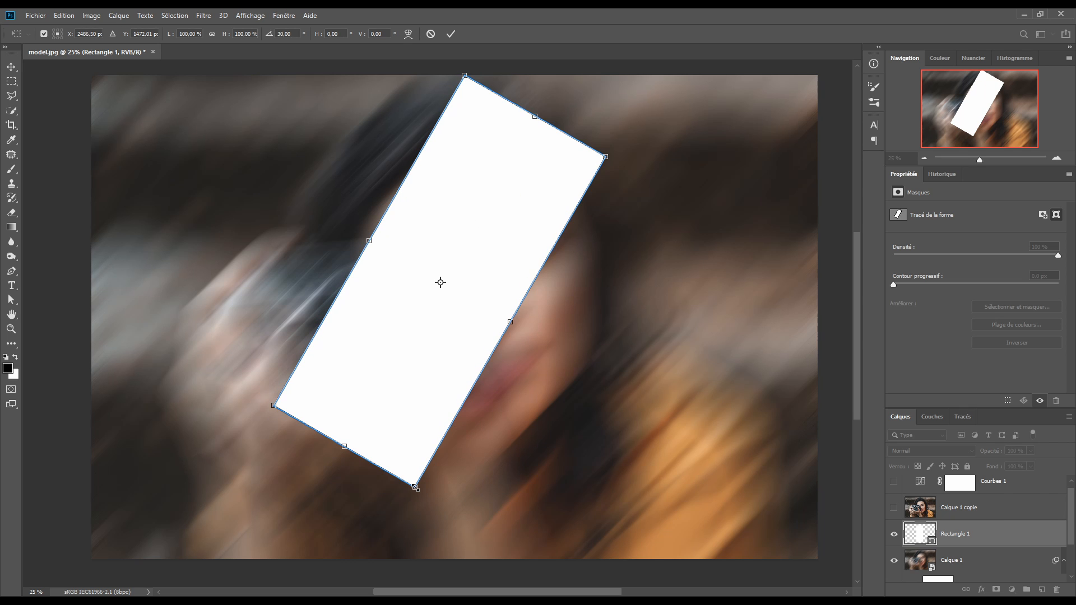
drag(415, 487, 421, 563)
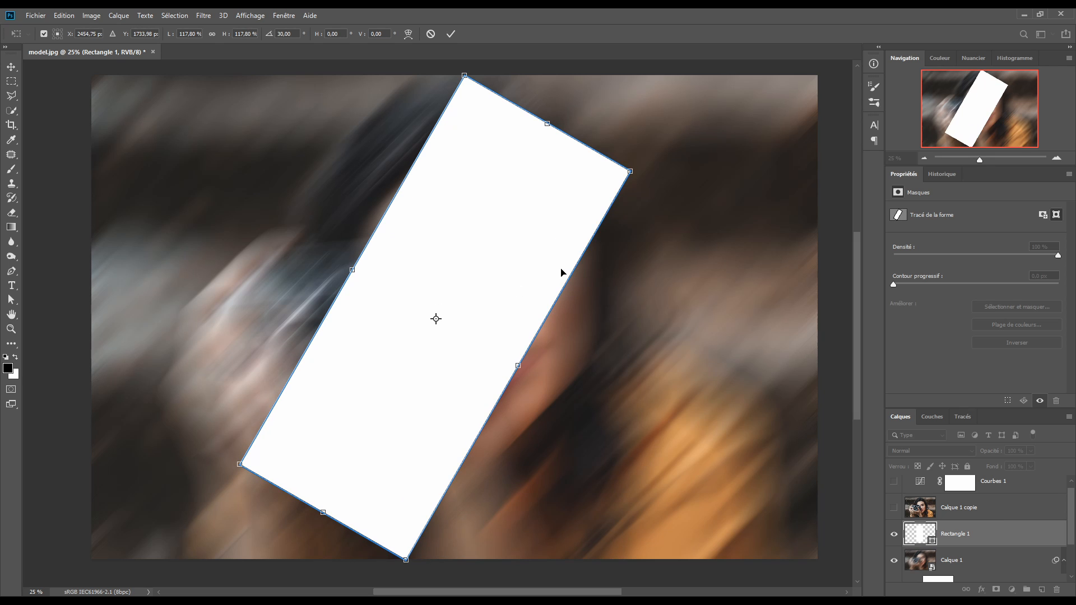
drag(498, 302, 513, 302)
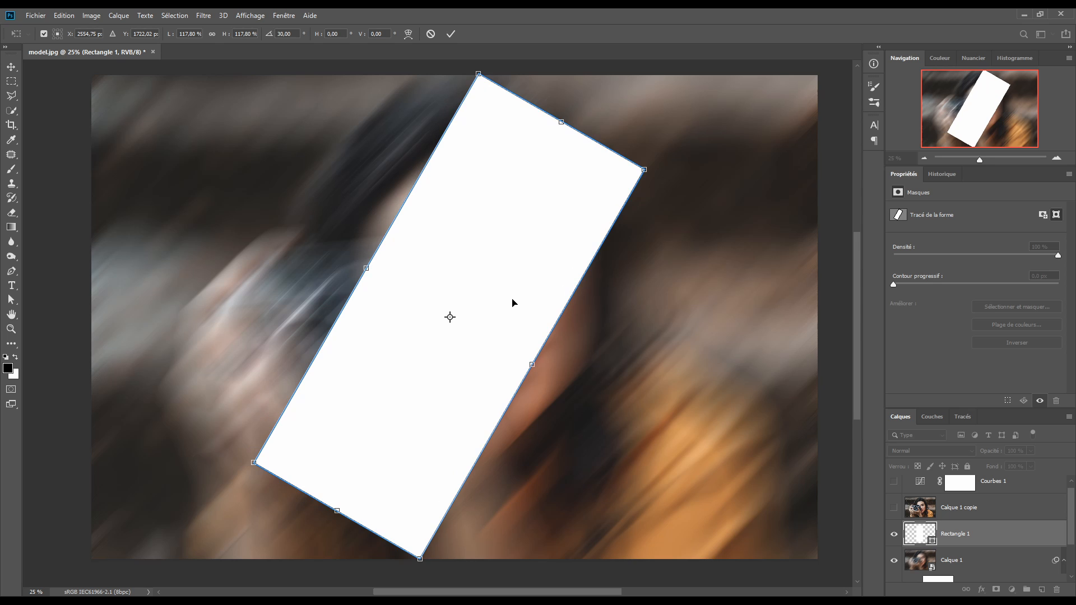
click(451, 36)
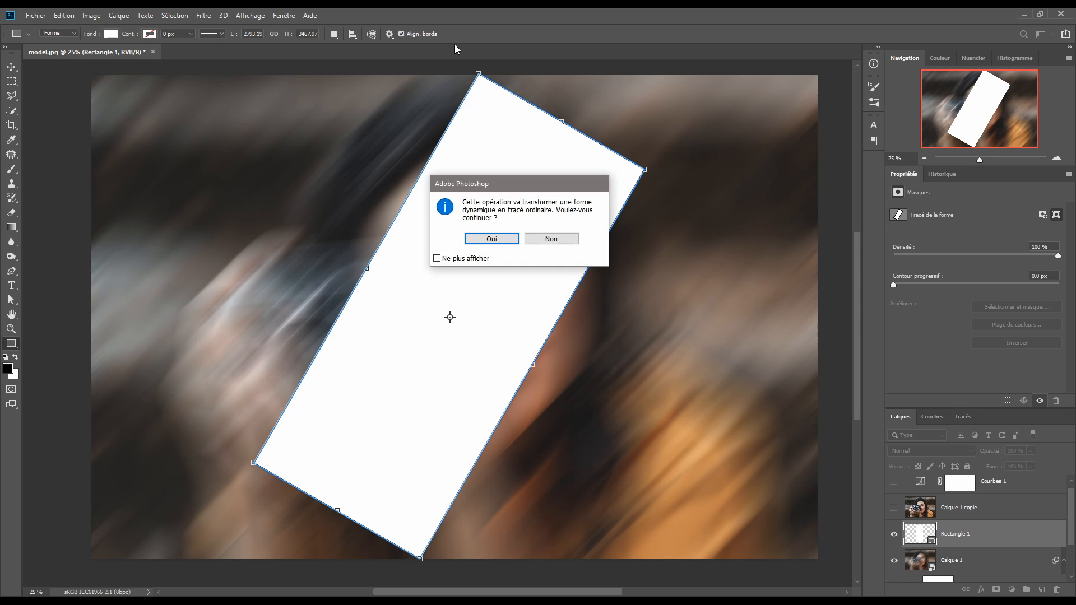
click(491, 240)
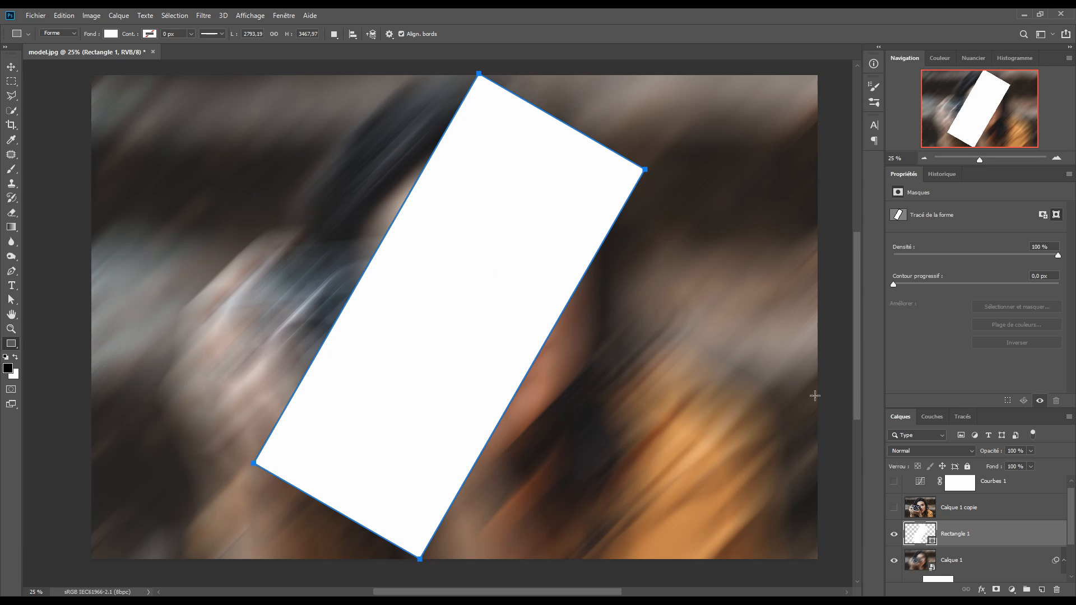
- Duplicate the tilted rectangle, move the copy to its right, and scale it to about 64 % in the photo's upper-right corner
key(ctrl+j)
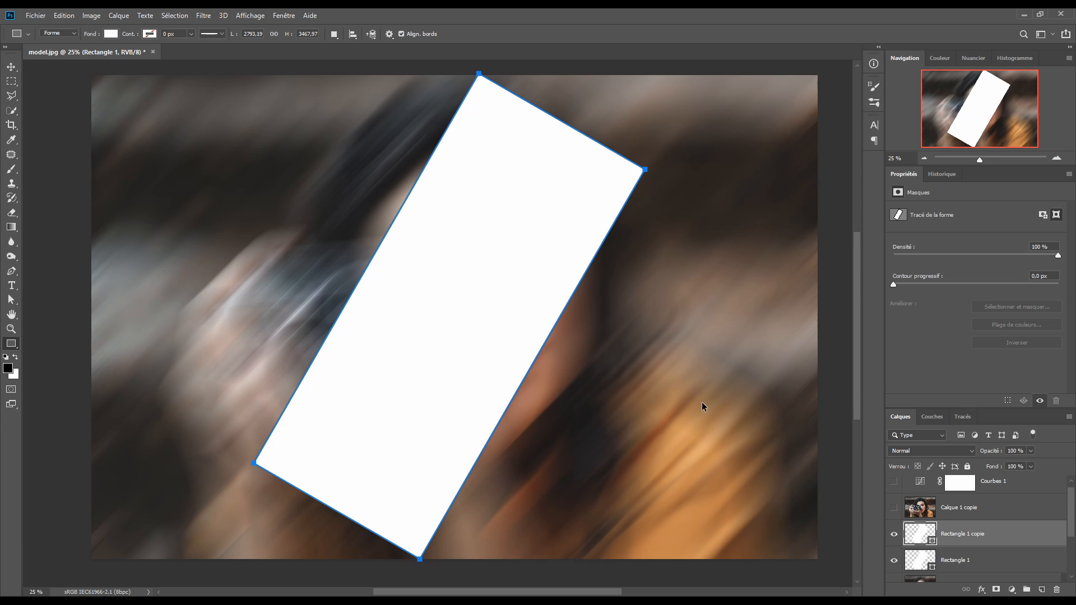
key(v)
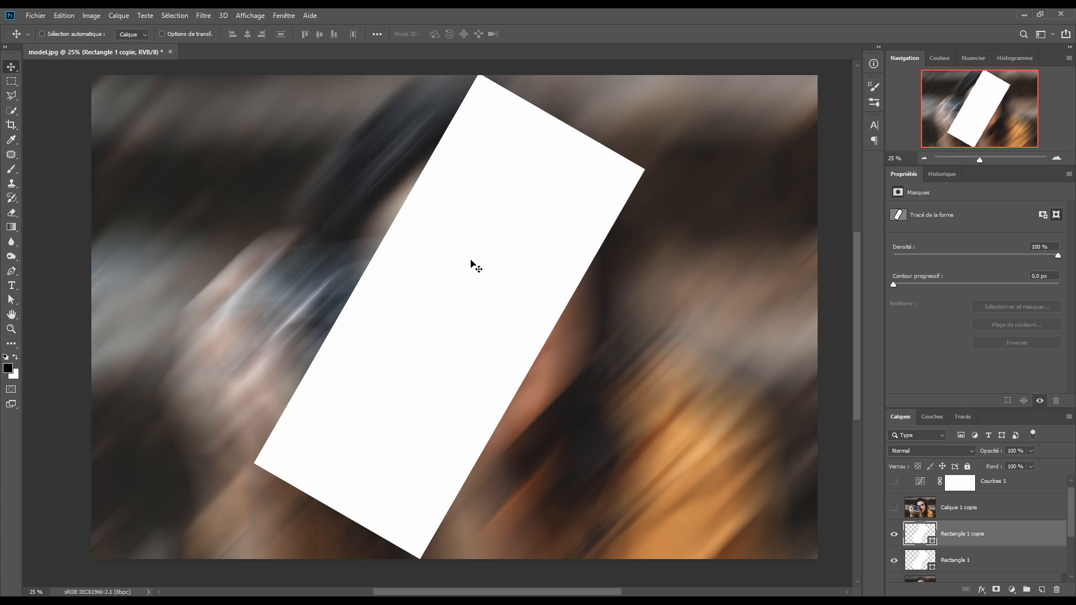
drag(470, 262, 576, 271)
drag(603, 269, 639, 270)
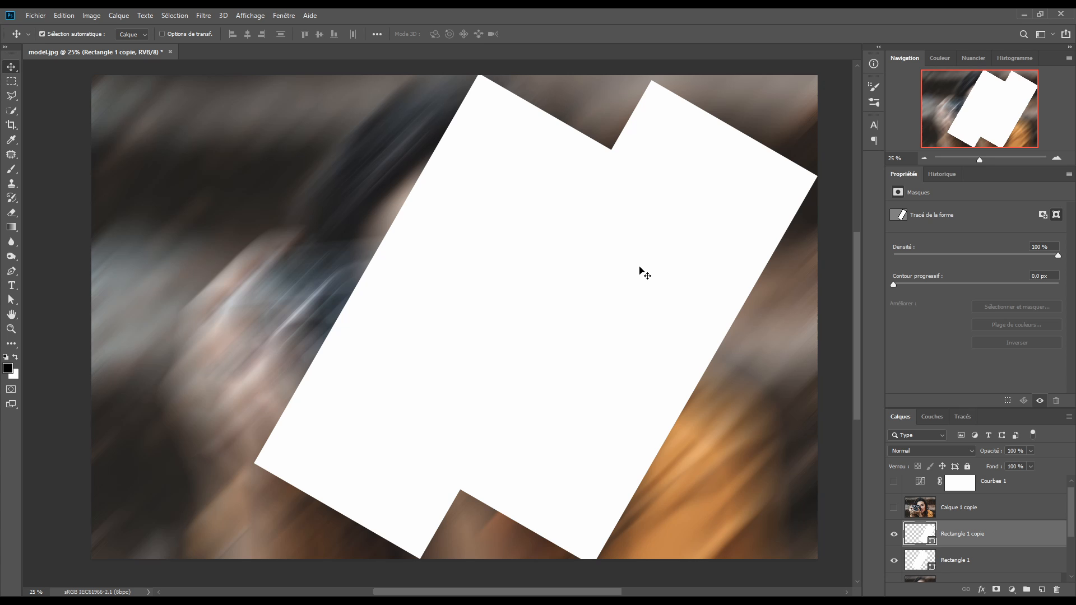
key(ctrl+t)
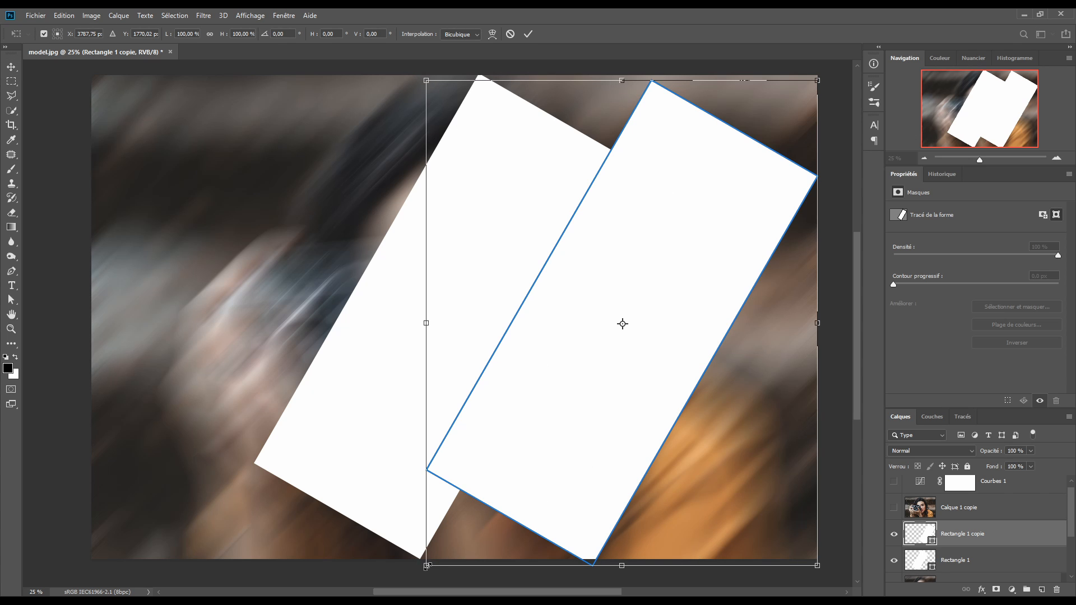
drag(424, 567, 566, 385)
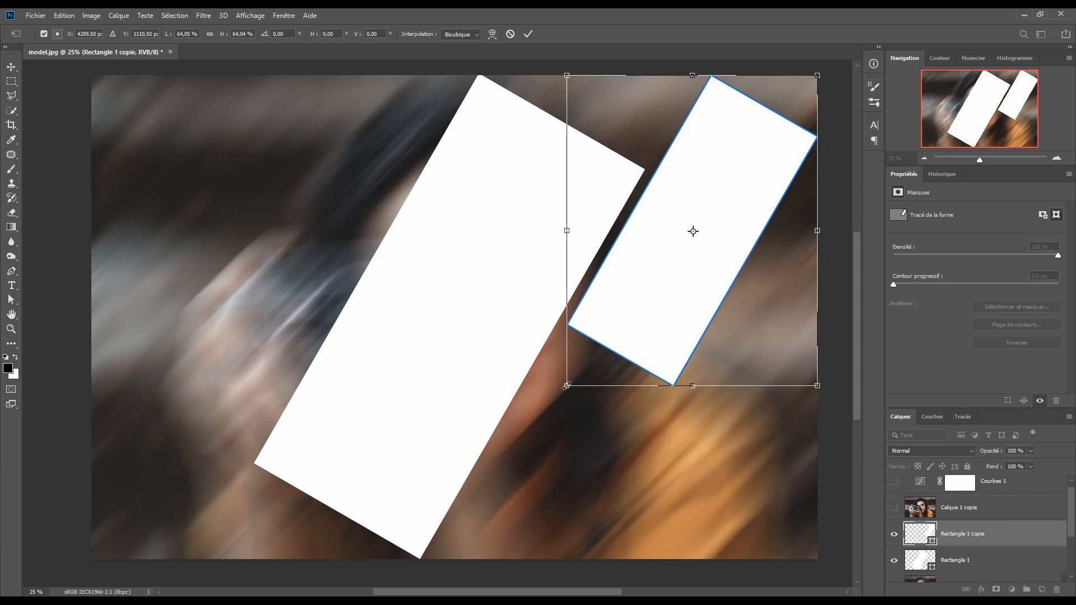
click(528, 34)
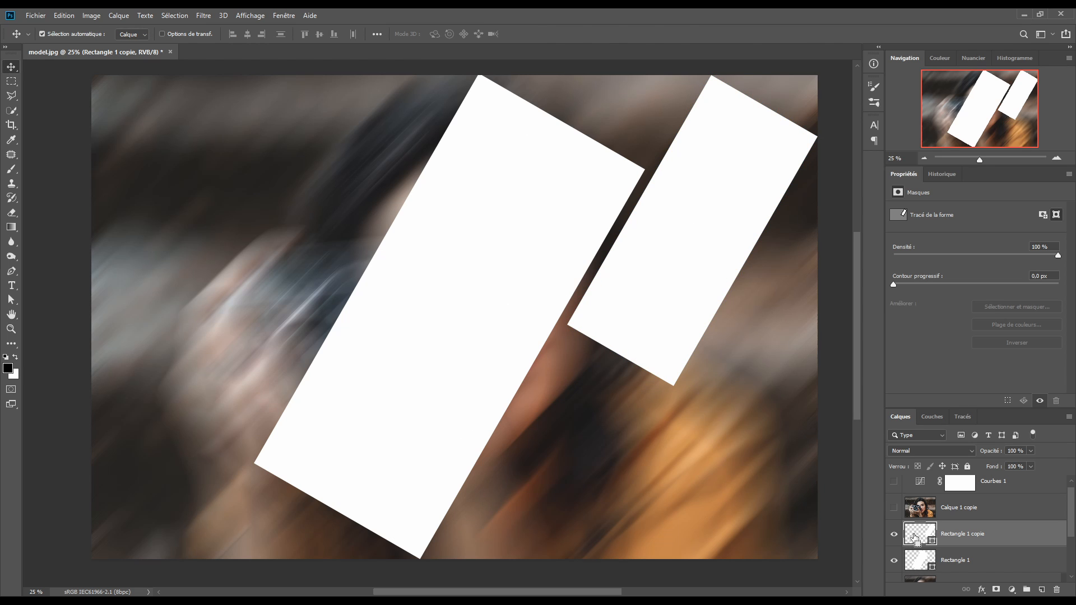
- Duplicate the smaller rectangle, place the copy just below it along the central panel, and scale it to about 72 %
key(ctrl+j)
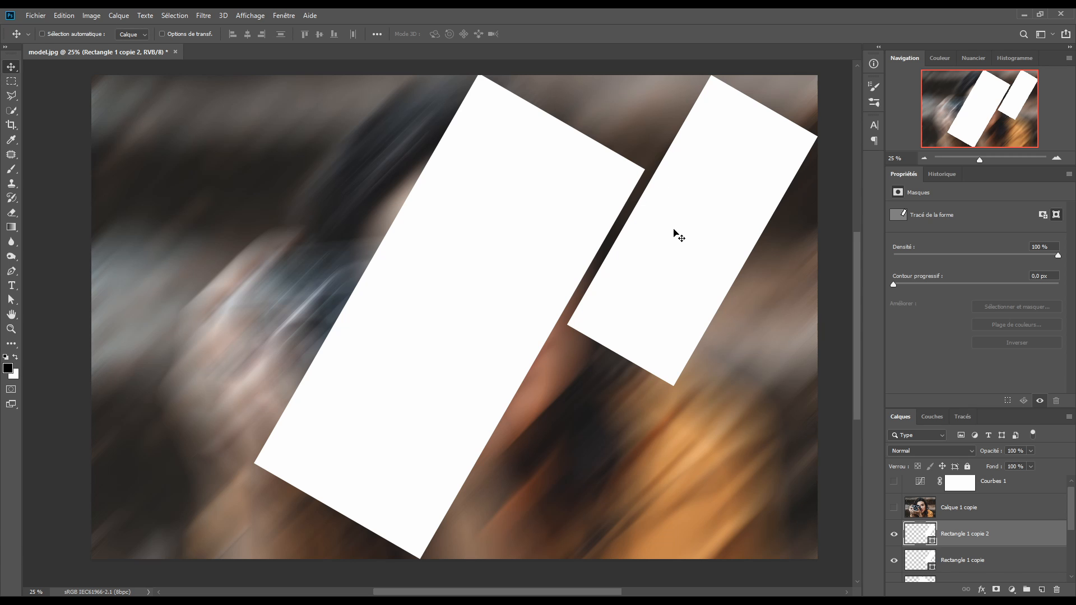
drag(688, 232, 589, 413)
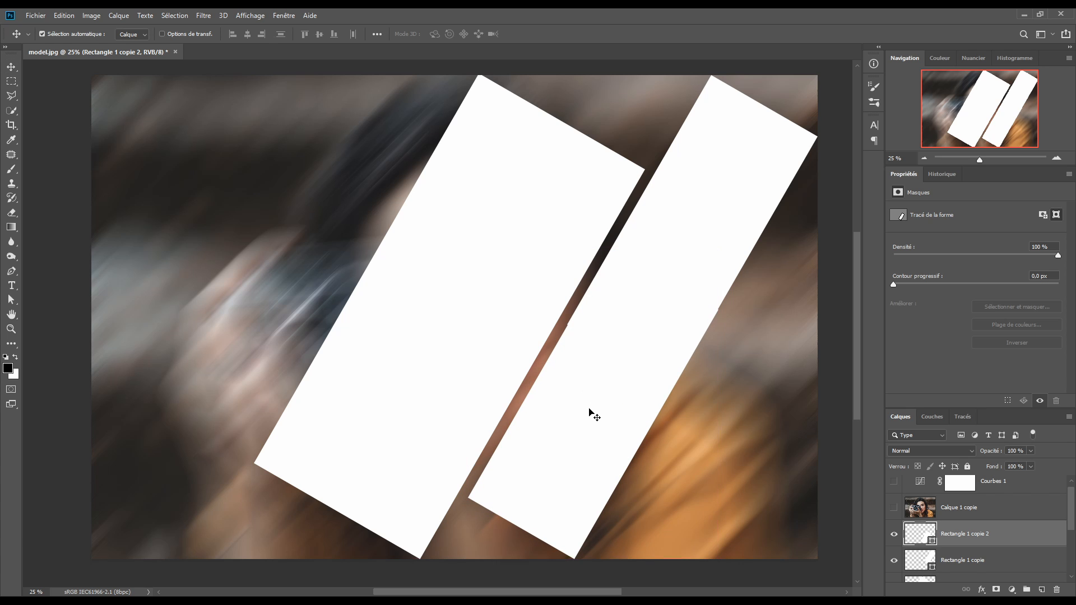
key(ctrl+t)
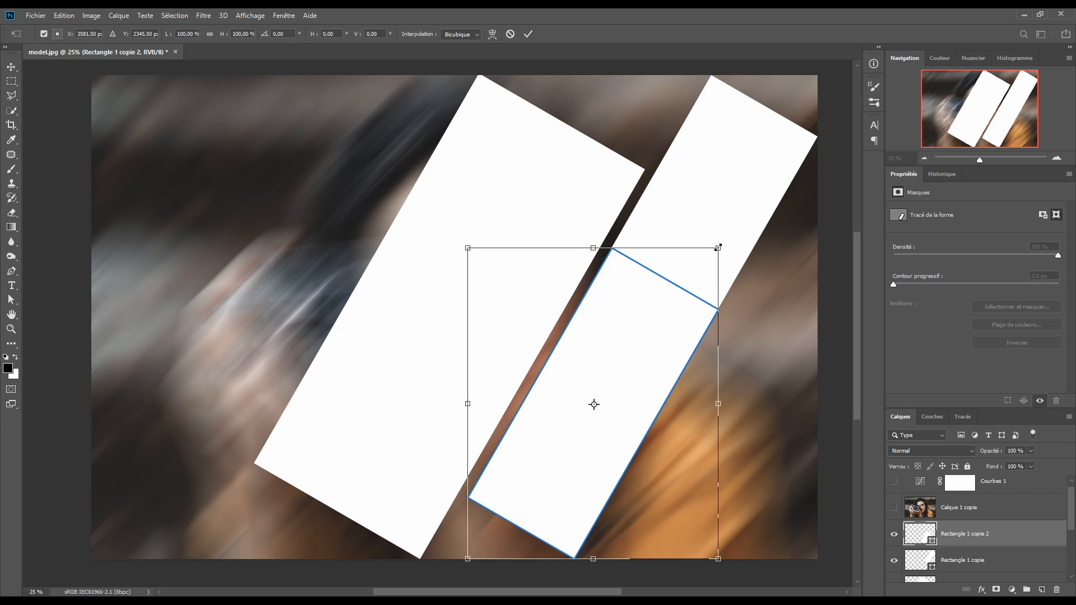
drag(717, 247, 643, 338)
drag(610, 385, 600, 395)
drag(637, 337, 638, 334)
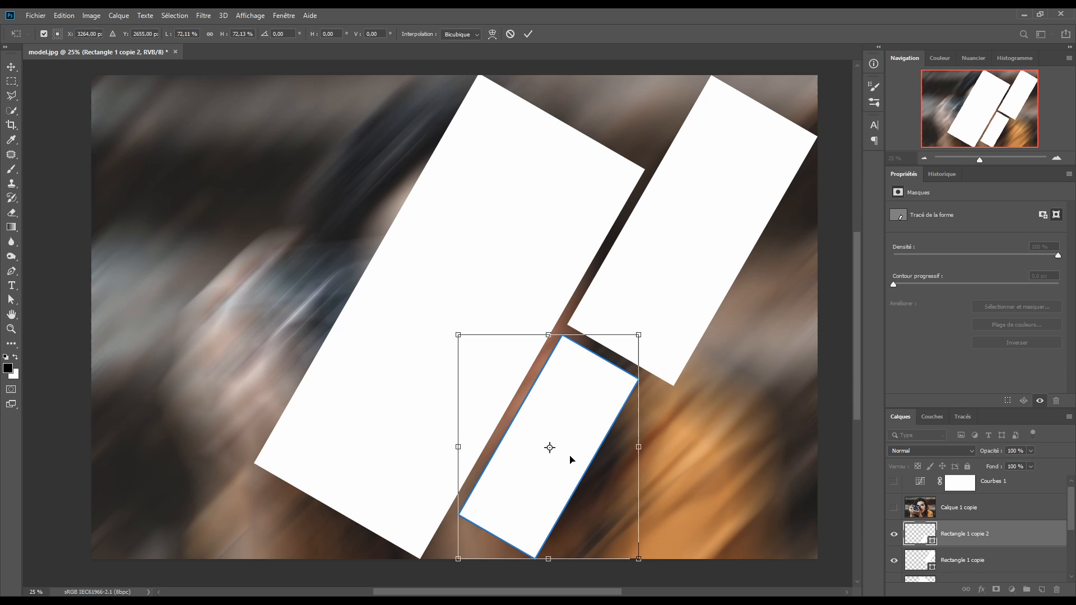
click(527, 34)
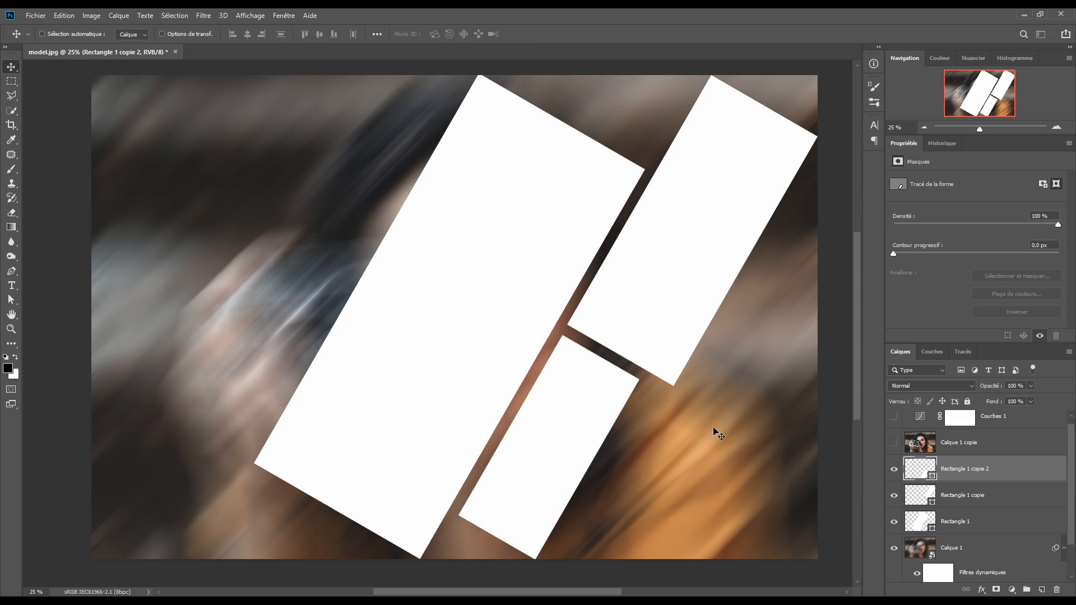
- Merge the Rectangle 1 copie and Rectangle 1 copie 2 shapes into a single layer
click(969, 496)
click(966, 471)
click(894, 469)
click(895, 495)
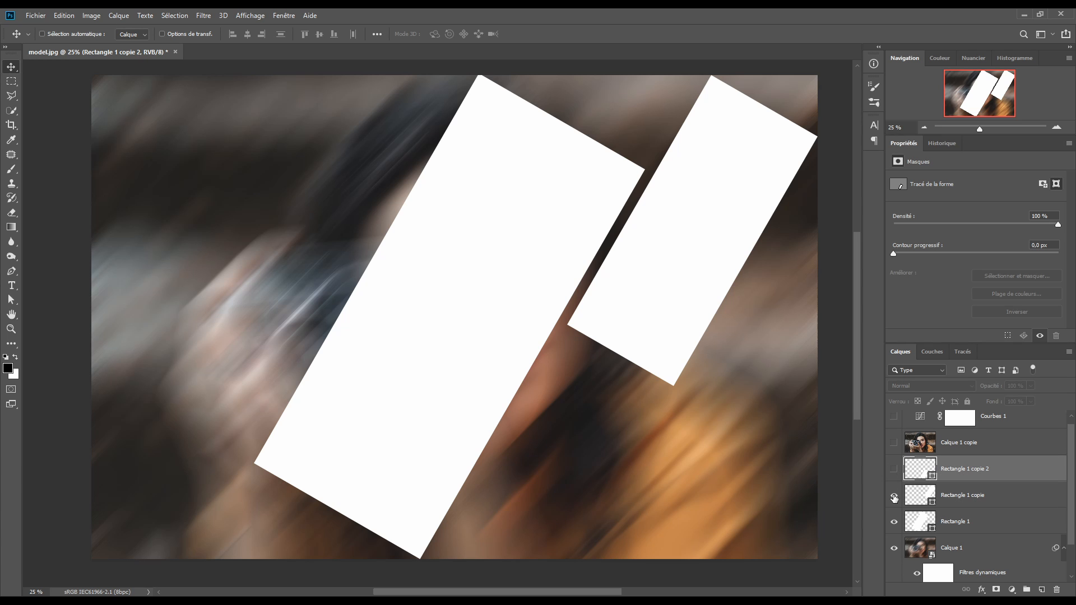
click(894, 497)
click(894, 469)
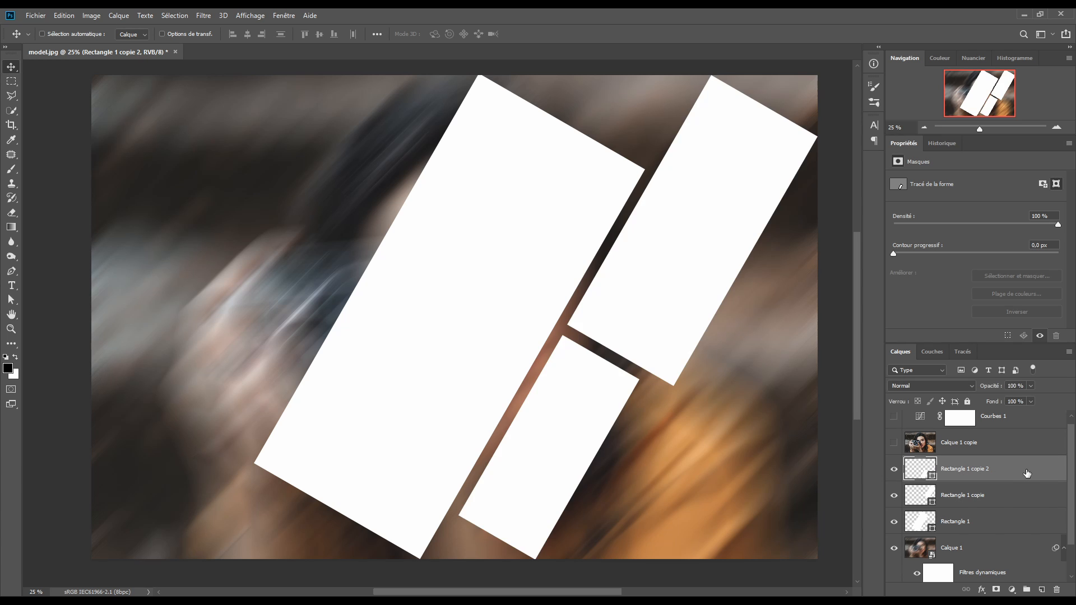
shift+click(1012, 493)
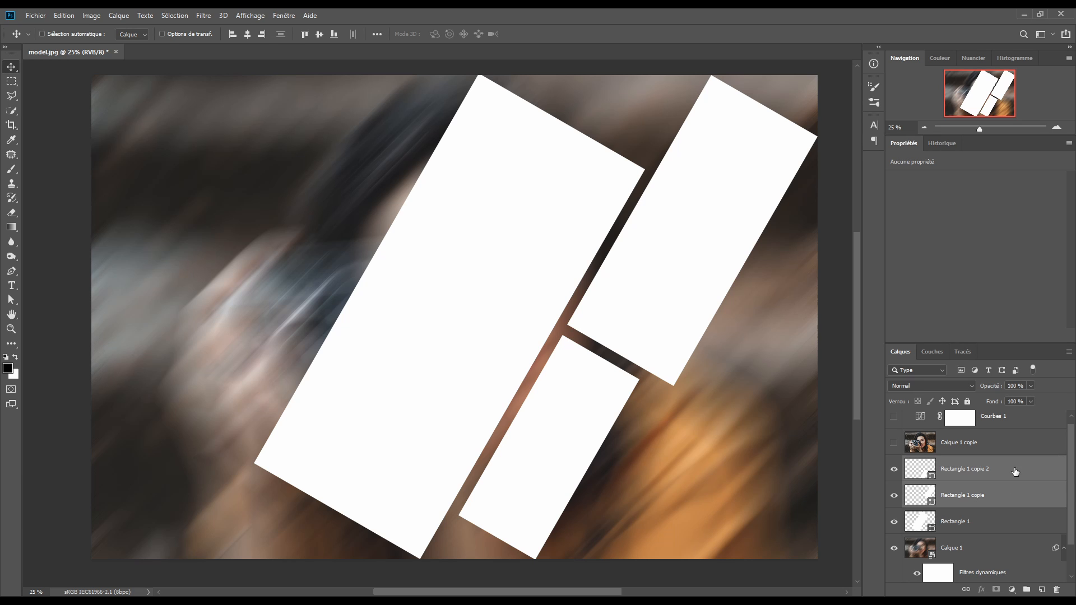
key(ctrl+e)
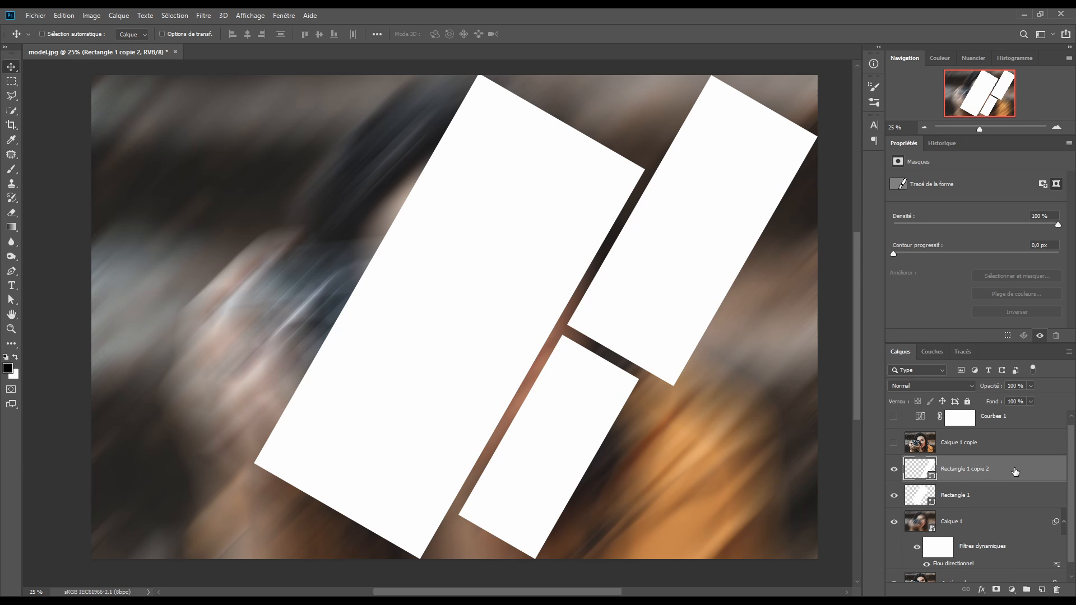
- Duplicate the merged pair of rectangles, flip the copy horizontally and vertically, and move it to the left of the central panel
key(ctrl)
key(ctrl+j)
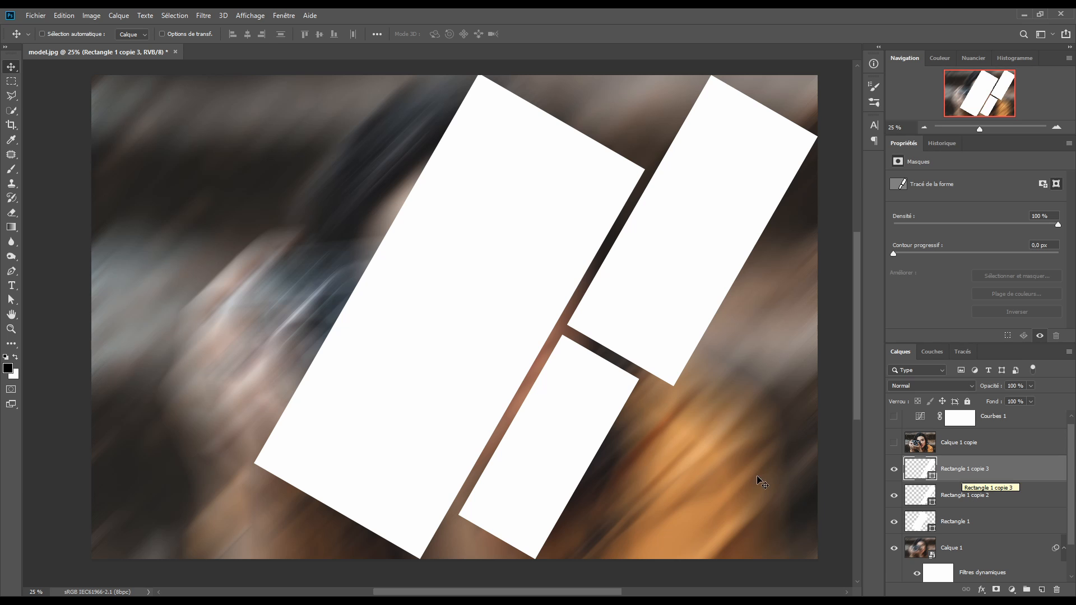
click(63, 16)
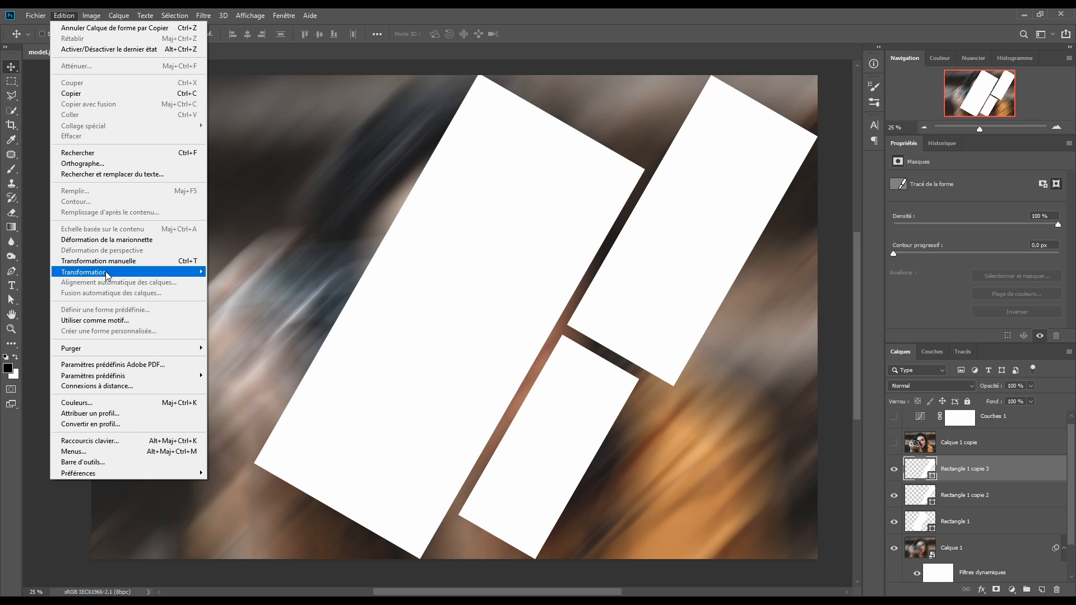
mouse_move(107, 274)
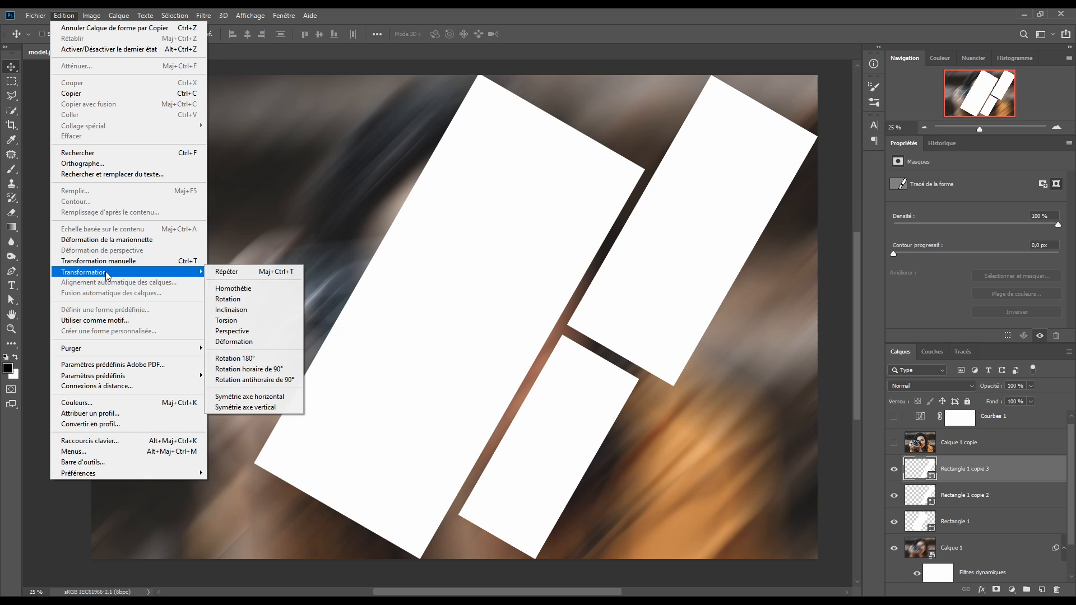
click(248, 396)
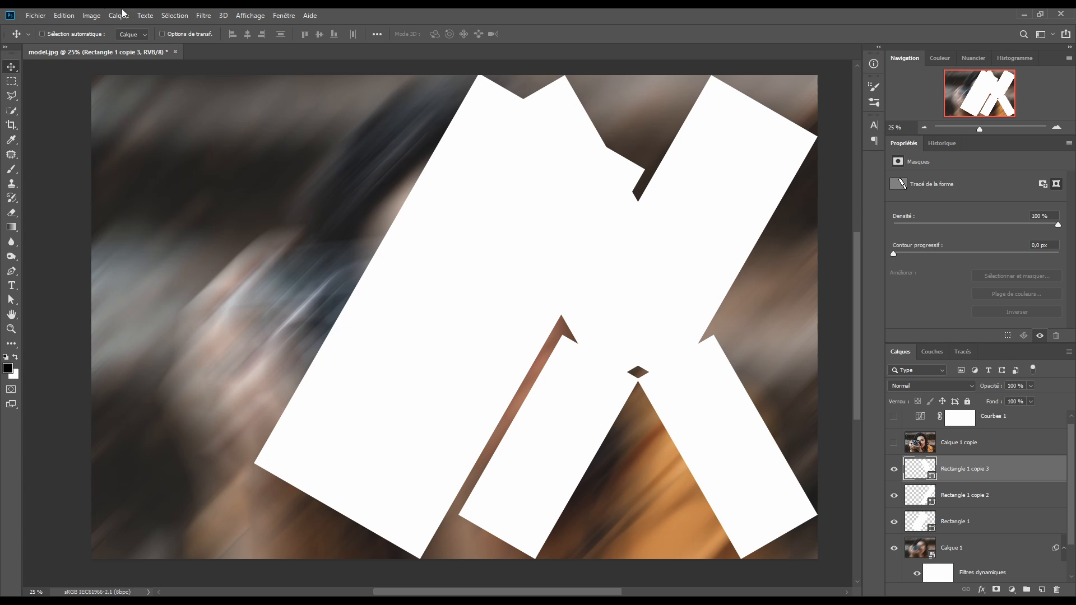
click(71, 18)
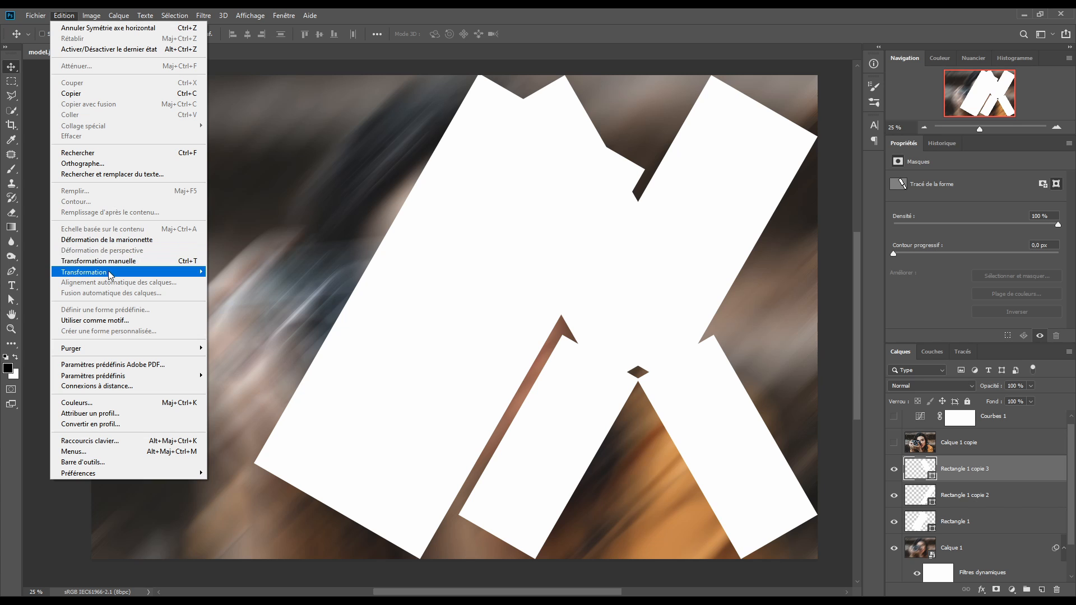
mouse_move(110, 273)
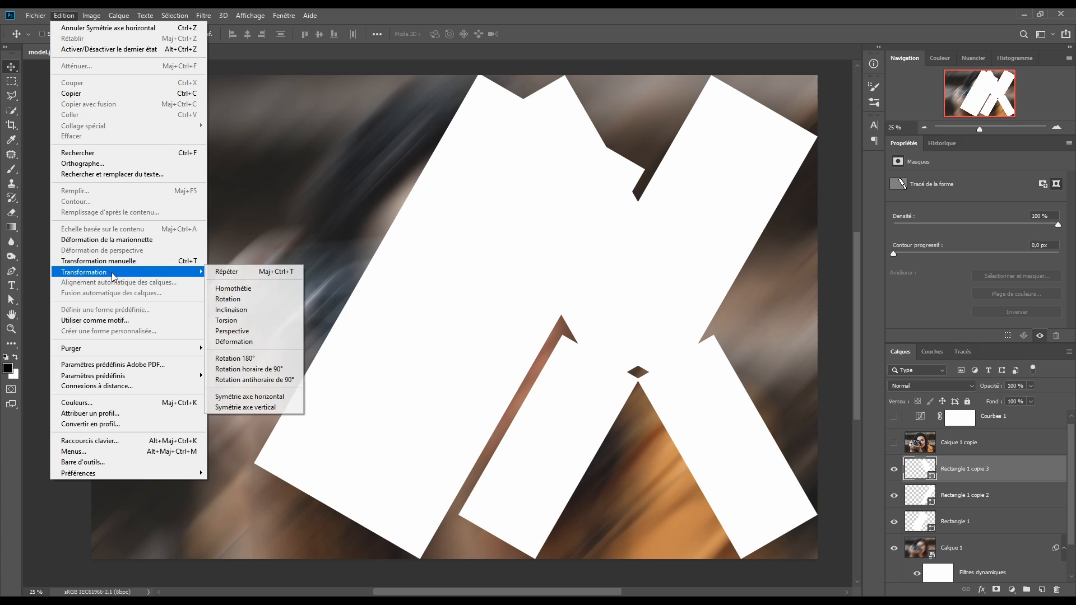
click(241, 408)
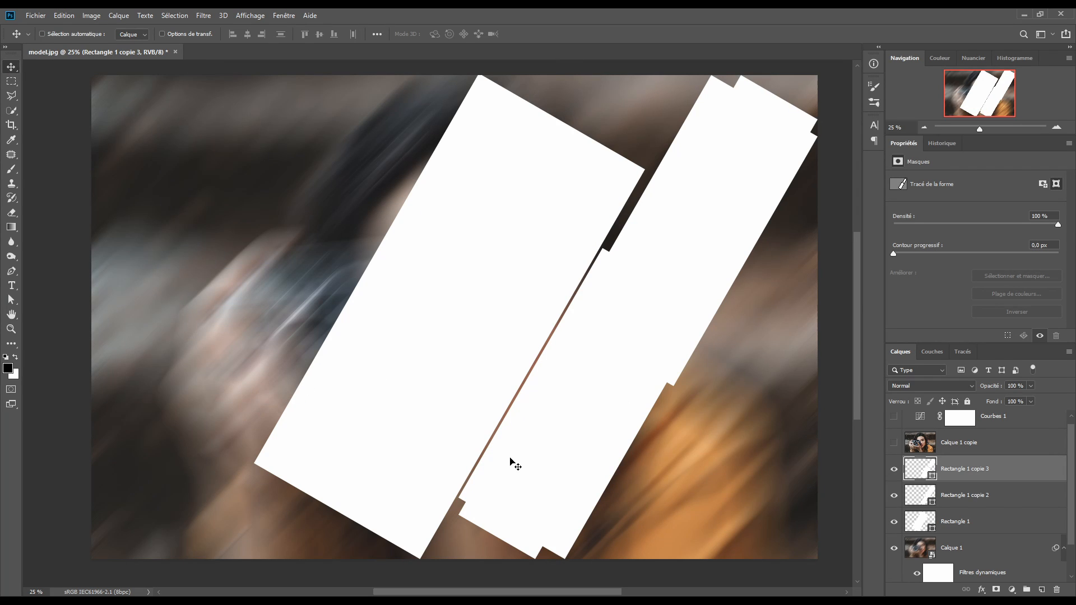
drag(636, 343, 261, 341)
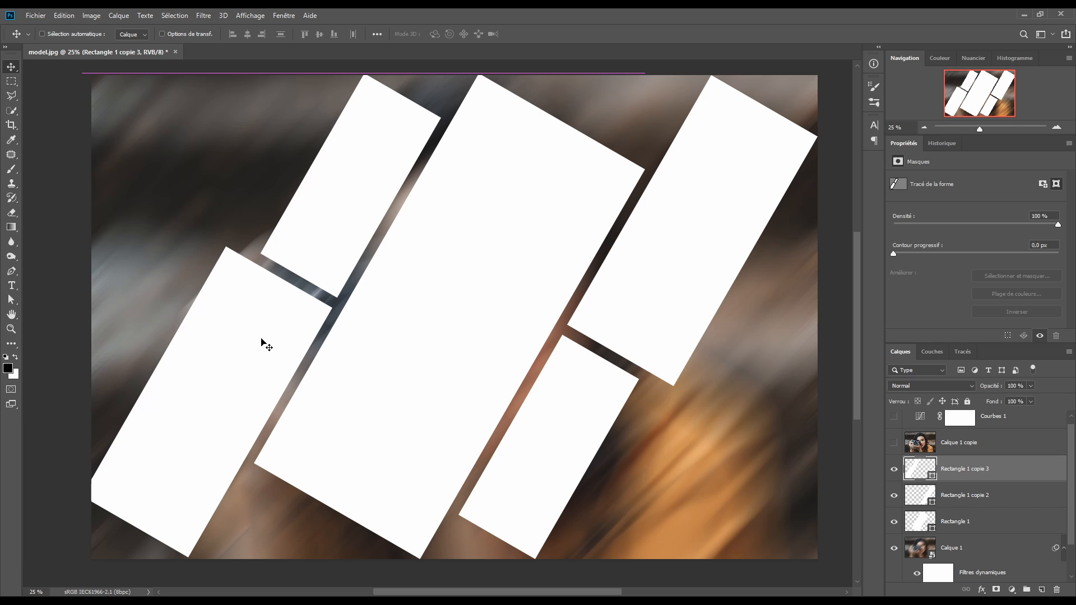
- Select all three rectangle shape layers and merge them into one layer
shift+click(983, 496)
shift+click(982, 524)
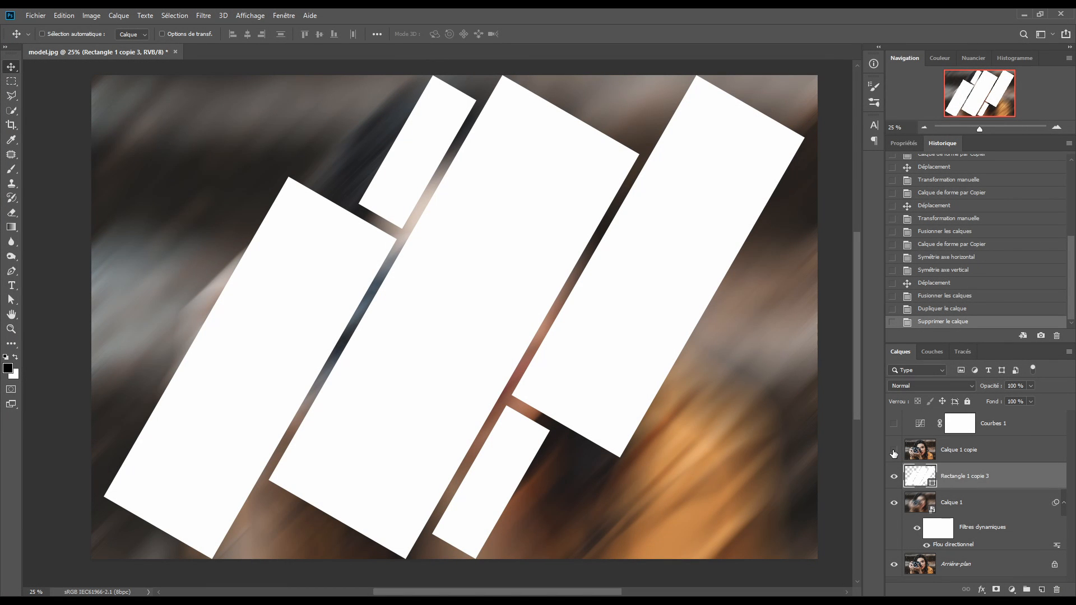
- Show Calque 1 copie and Courbes 1, and clip Calque 1 copie to the merged rectangles layer below it
click(894, 452)
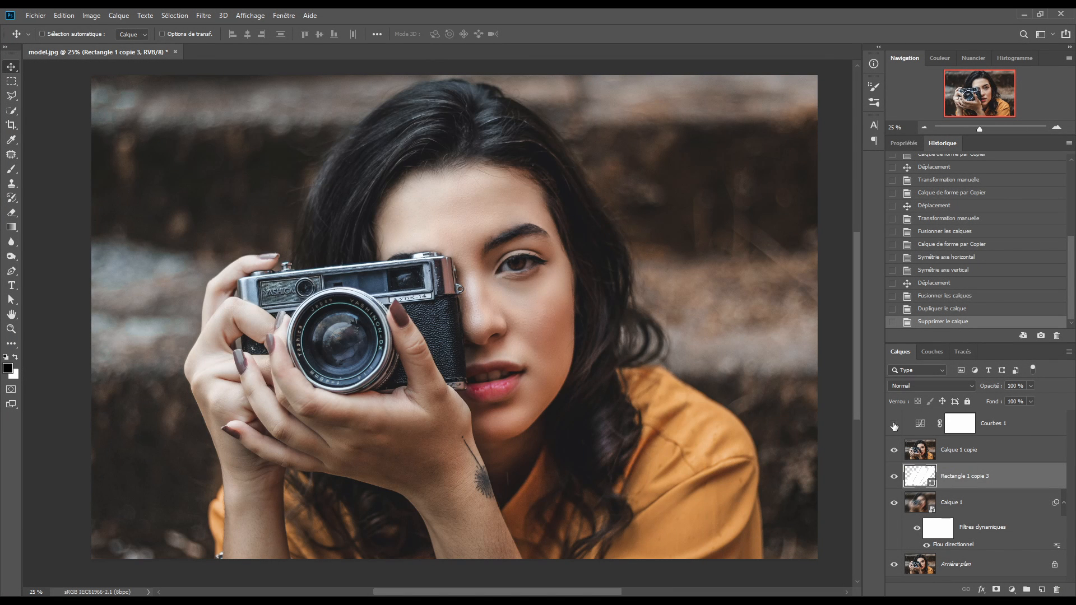
click(893, 426)
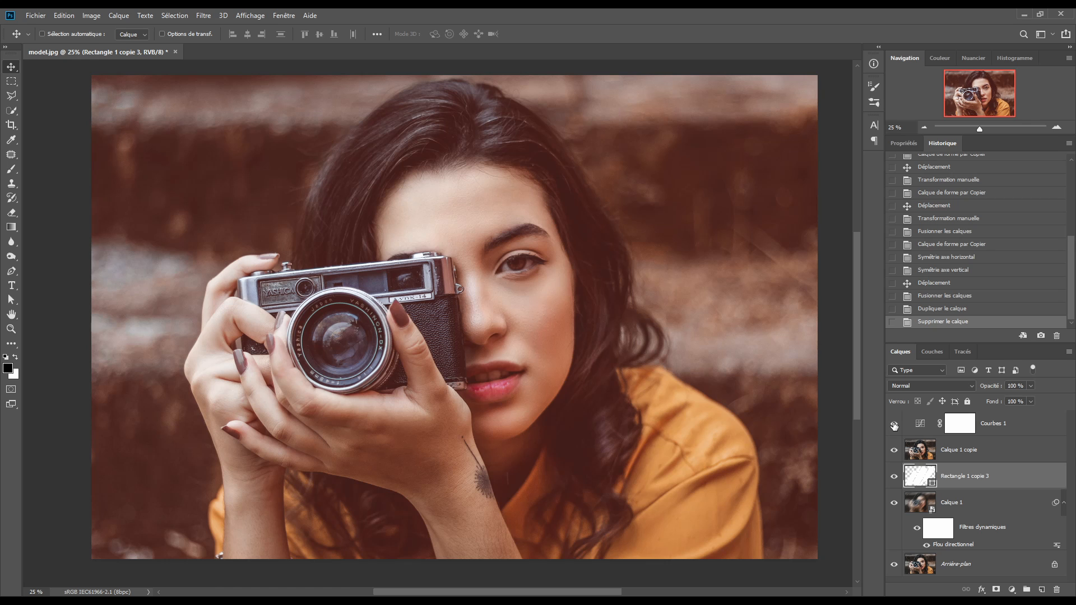
click(966, 448)
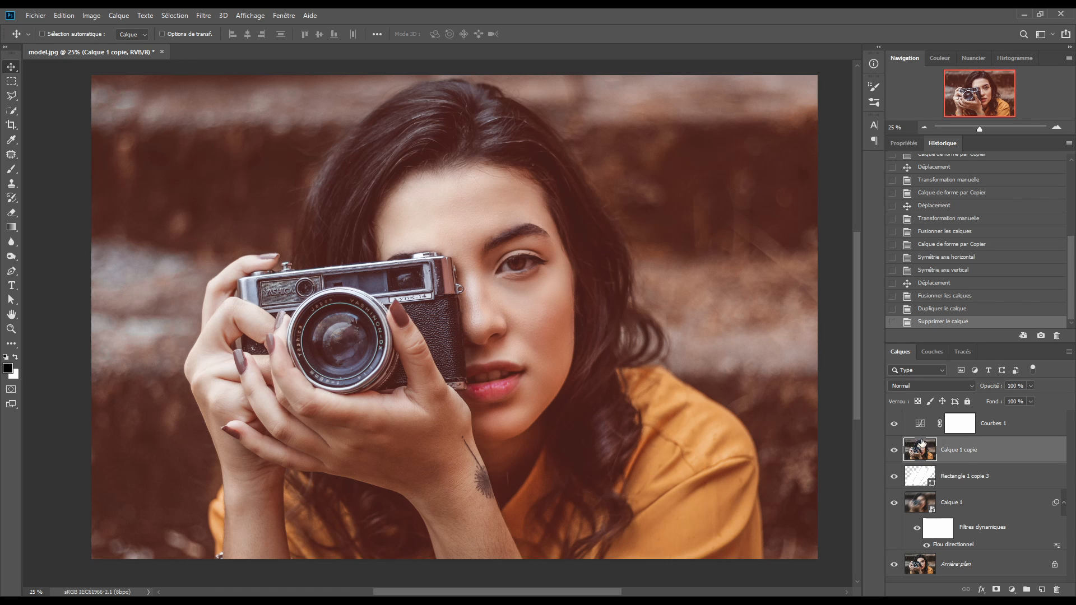
alt+click(1005, 462)
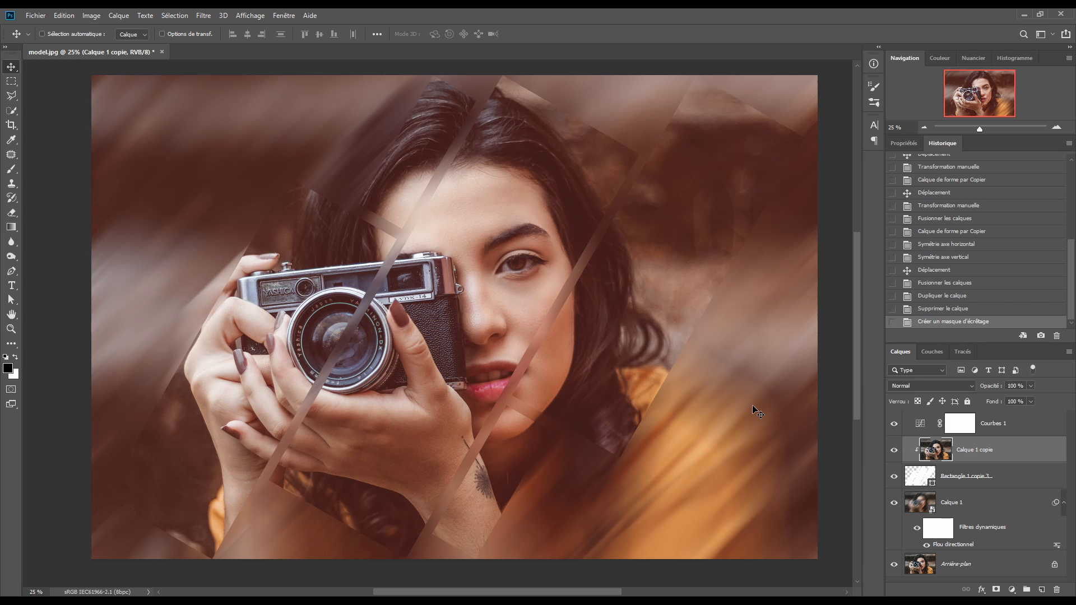
- Add a 30 px white inside stroke at 100 % opacity to the Rectangle 1 copie 3 layer
click(1001, 478)
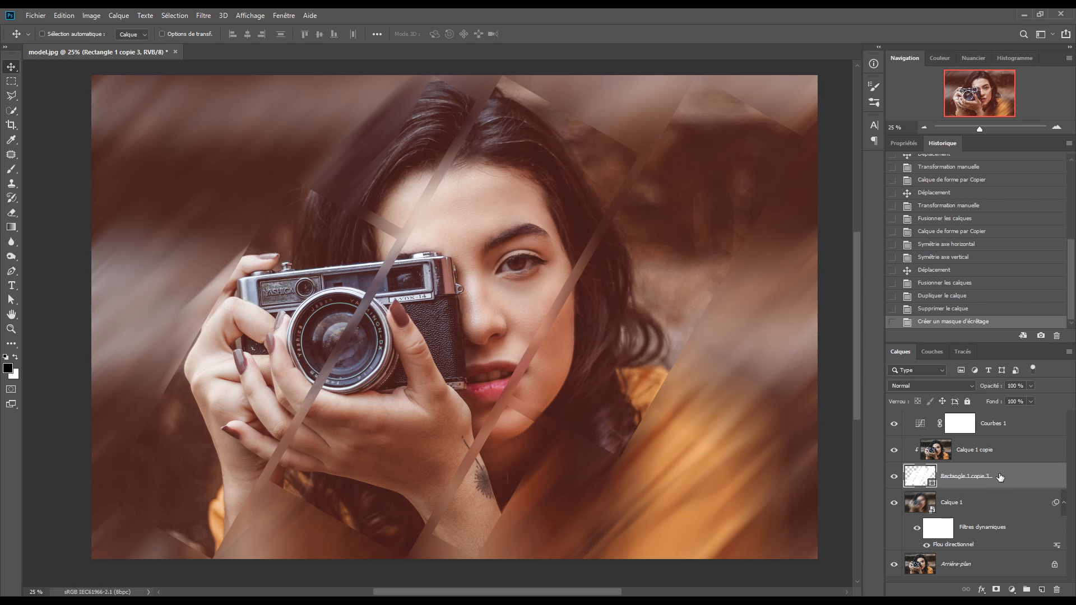
double_click(1000, 477)
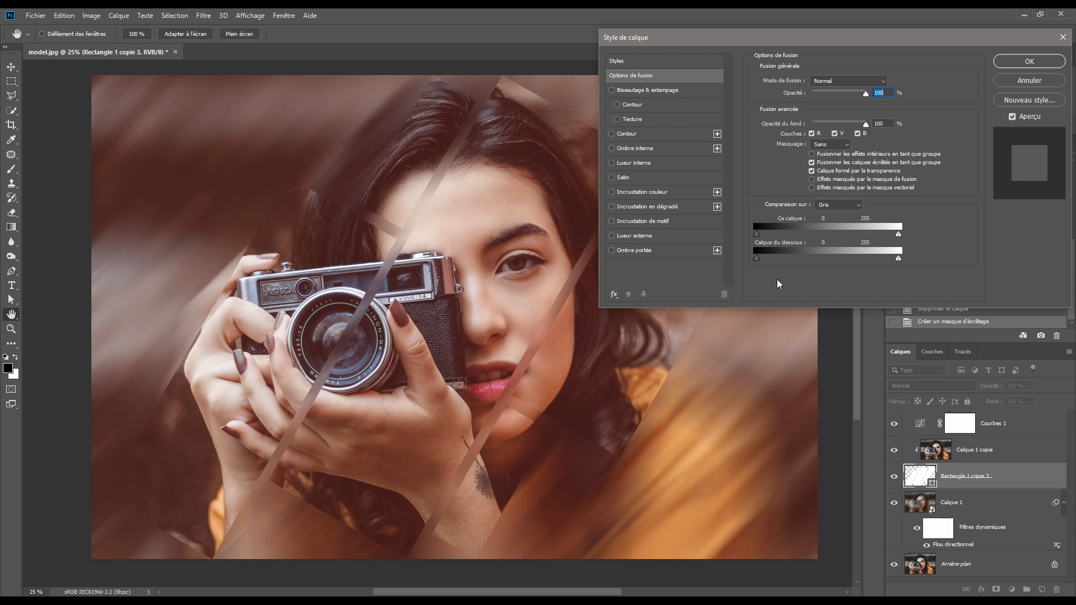
click(636, 134)
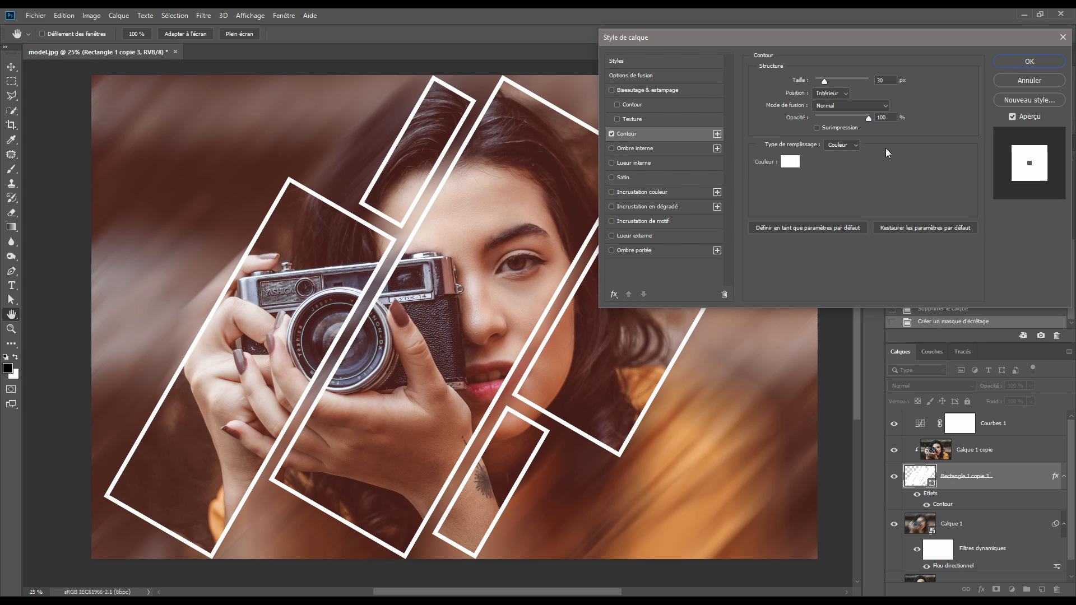
- Add a black drop shadow (35 %, 140°, distance 24 px, size 21 px) and a Linear Dodge inner glow (50 %, 250 px) to the panels
click(635, 250)
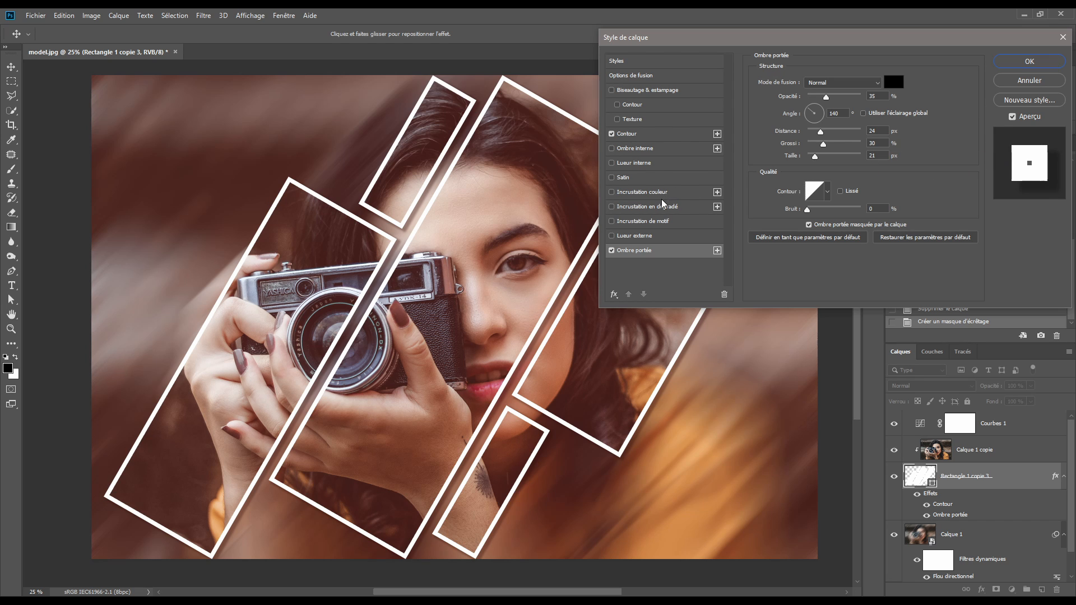
click(637, 163)
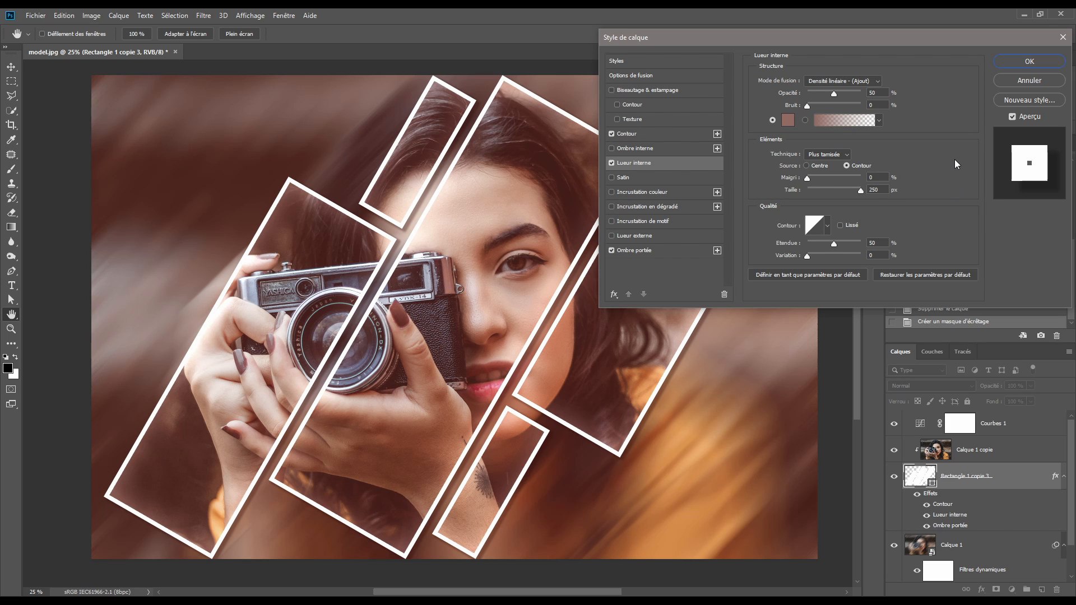
click(1029, 62)
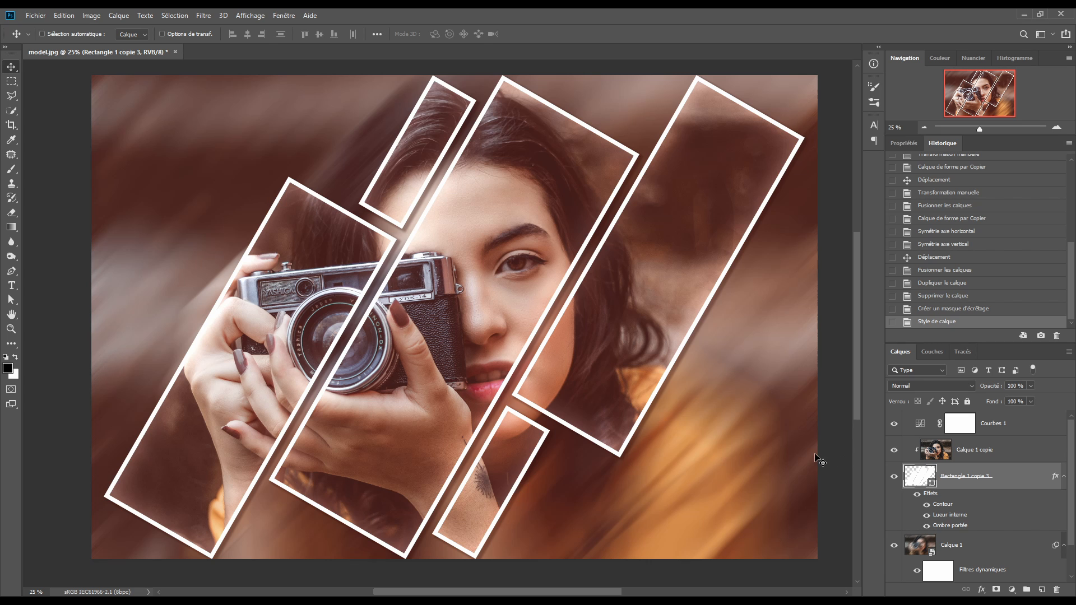
- Stamp all visible layers into a new merged layer above Courbes 1
click(919, 425)
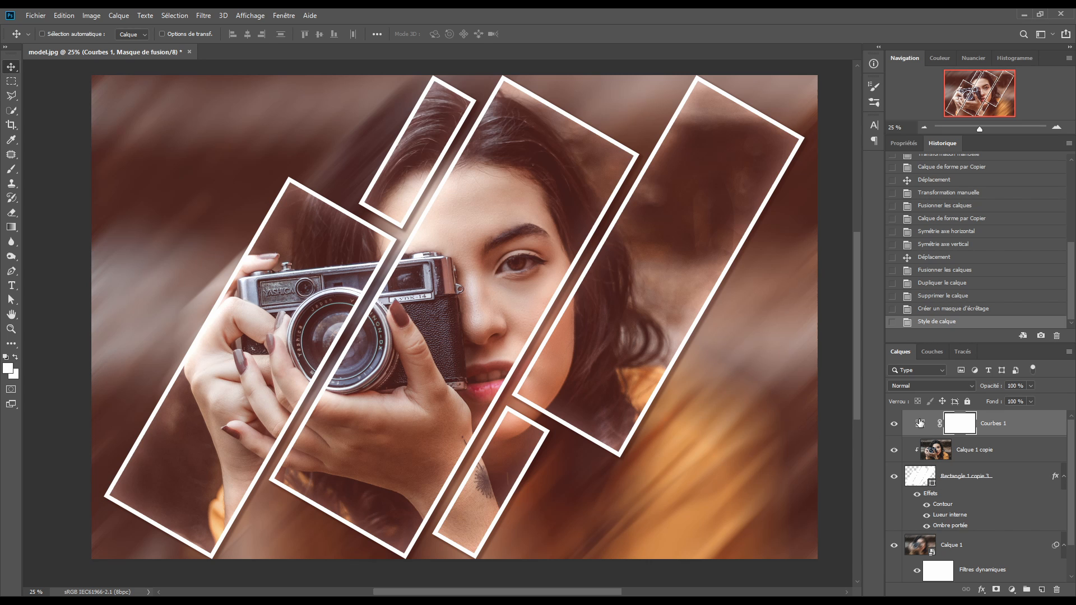
click(921, 424)
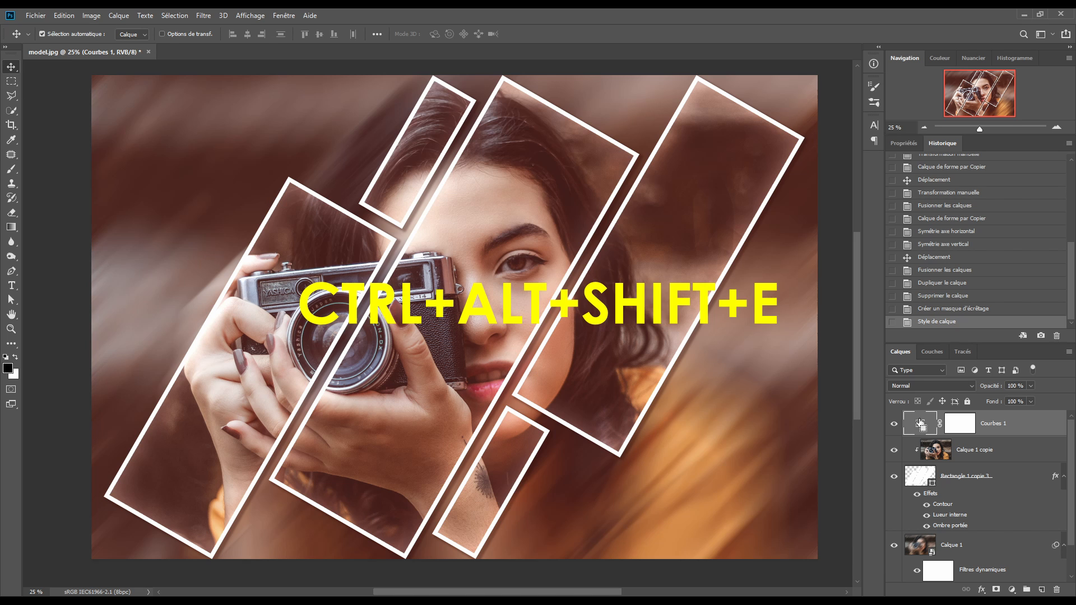
key(ctrl+alt+shift+e)
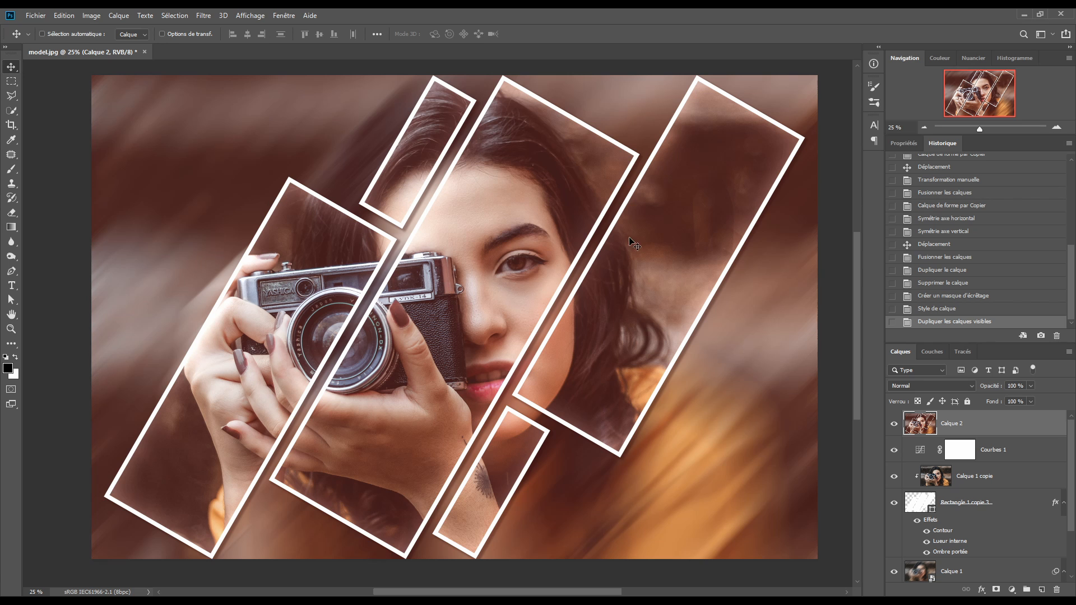
- Apply the Color Efex Pro 4 Cross Processing filter to Calque 2 with method B02 and 71 % intensity
click(203, 15)
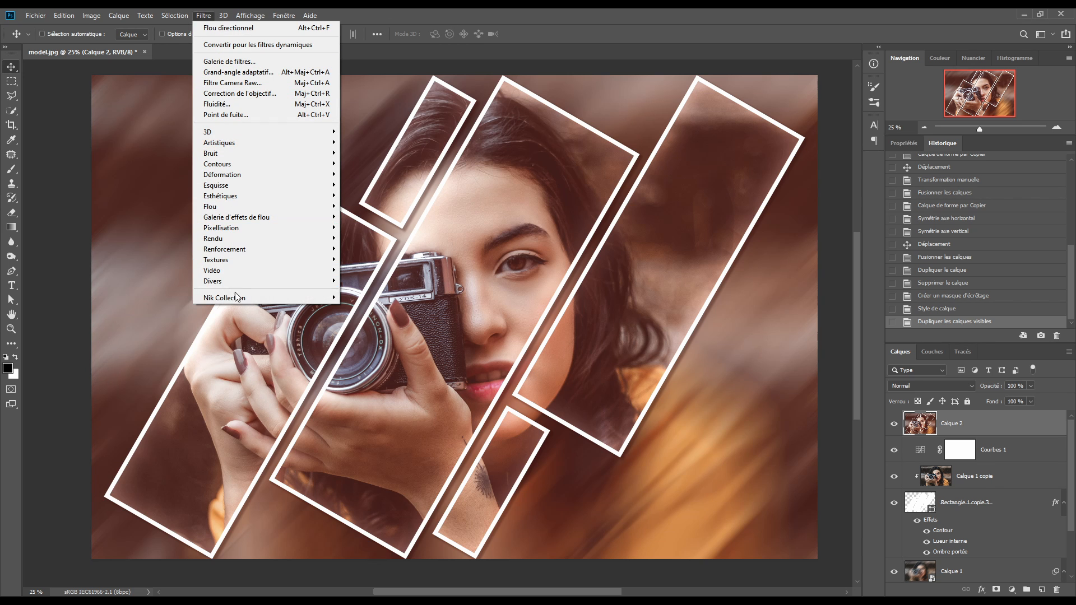
mouse_move(310, 298)
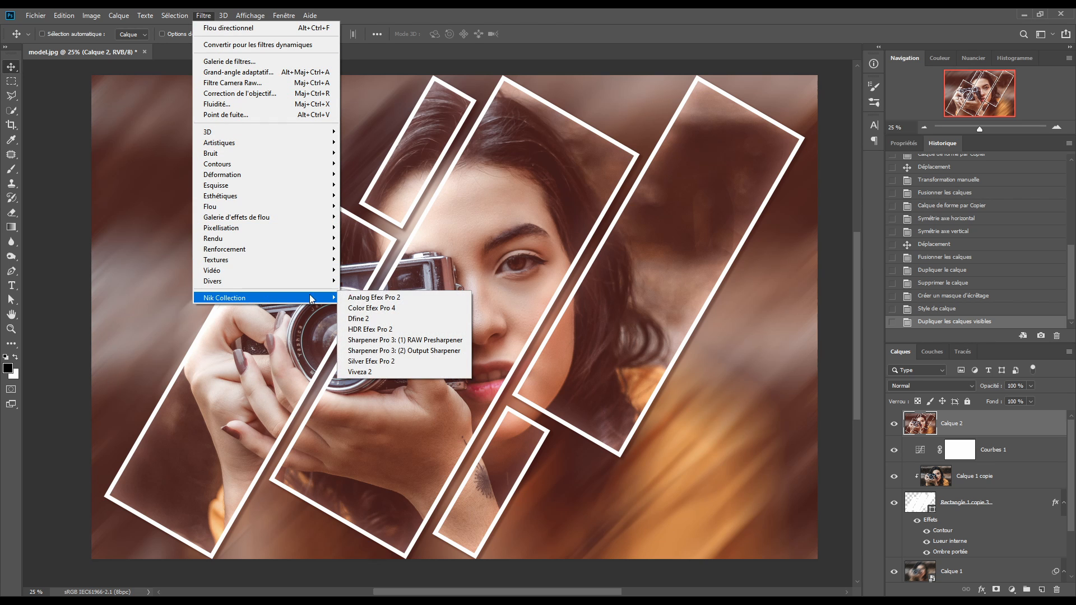
click(370, 309)
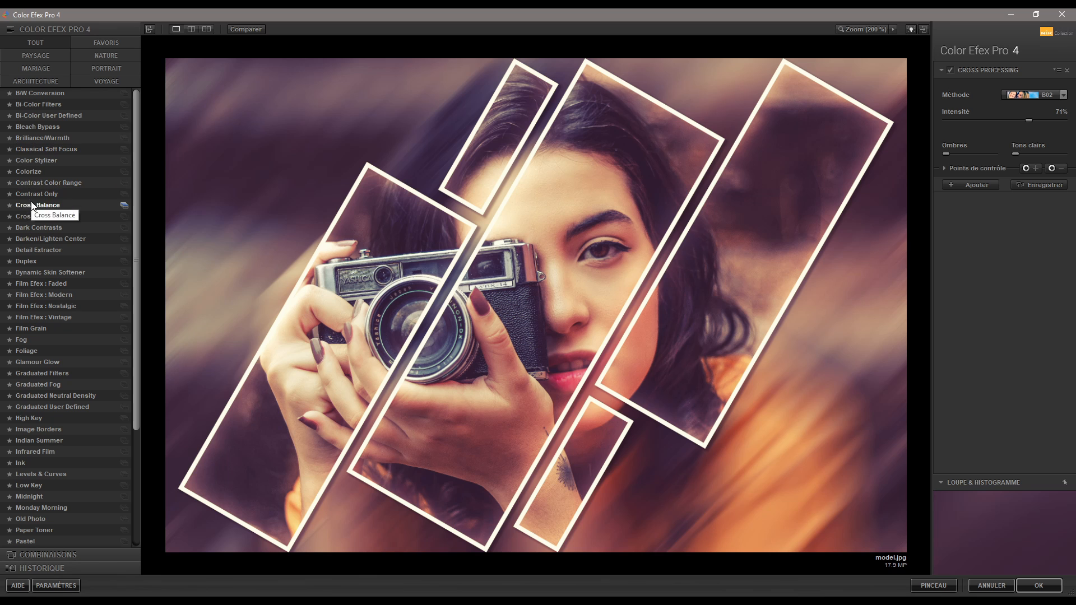
click(1023, 94)
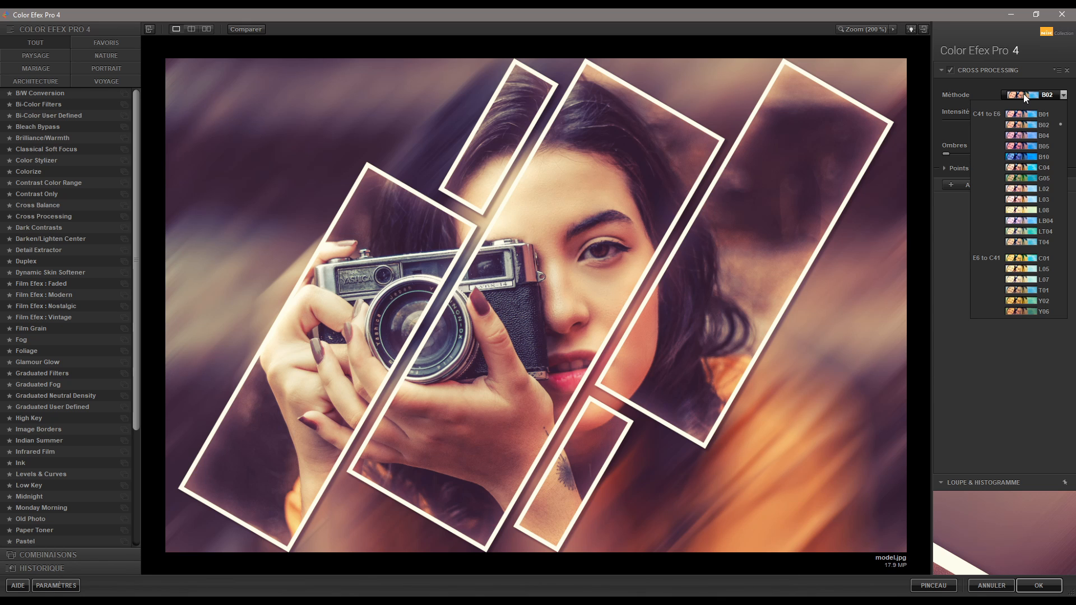
click(1023, 93)
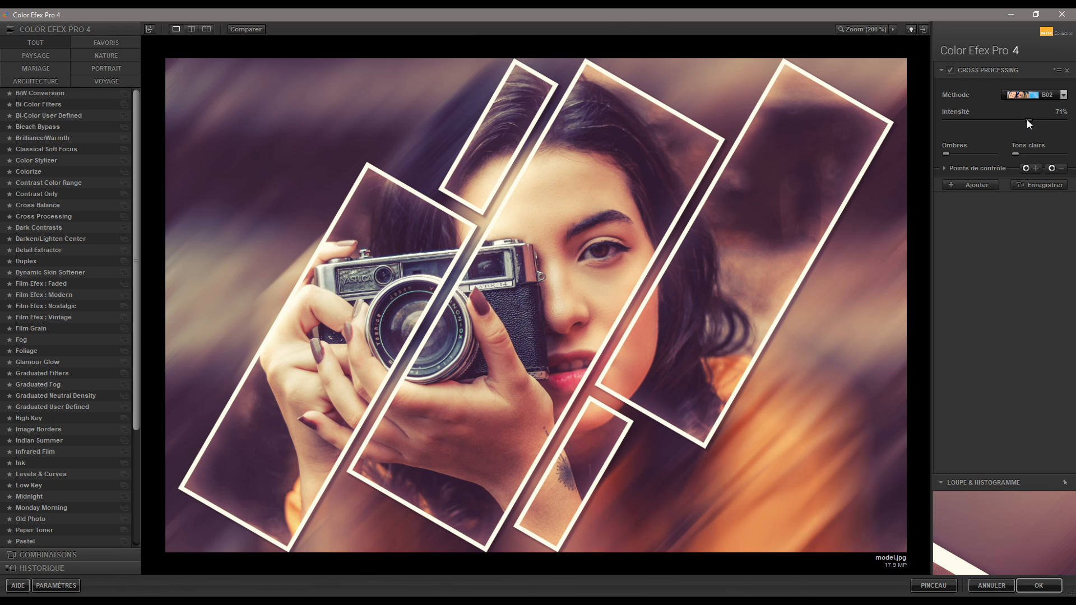
click(1043, 586)
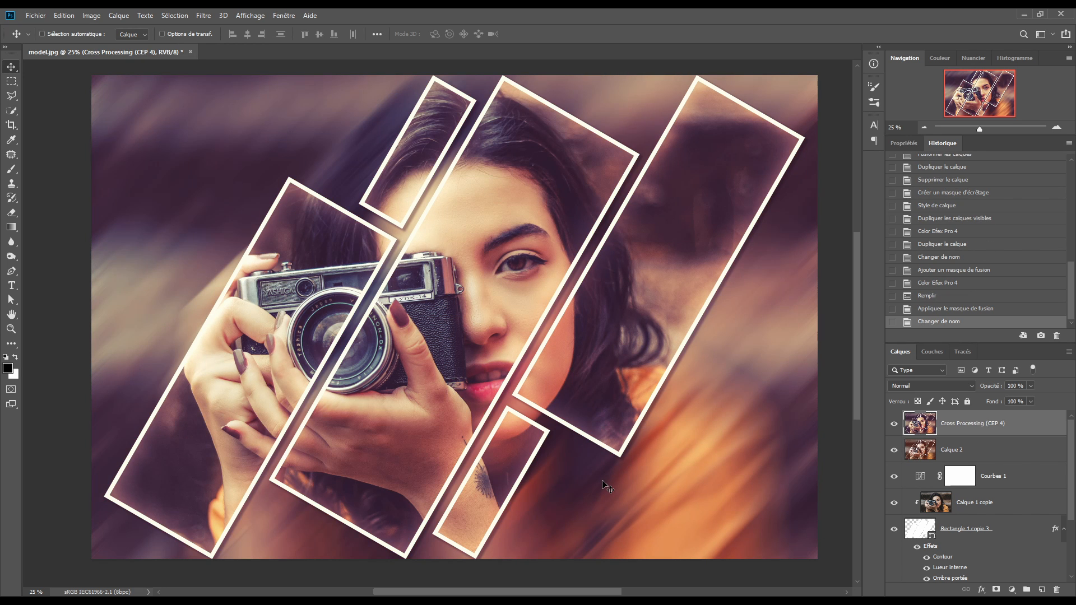
- Add a Curves adjustment layer above the Cross Processing layer and raise its black point to the maximum output
click(1012, 591)
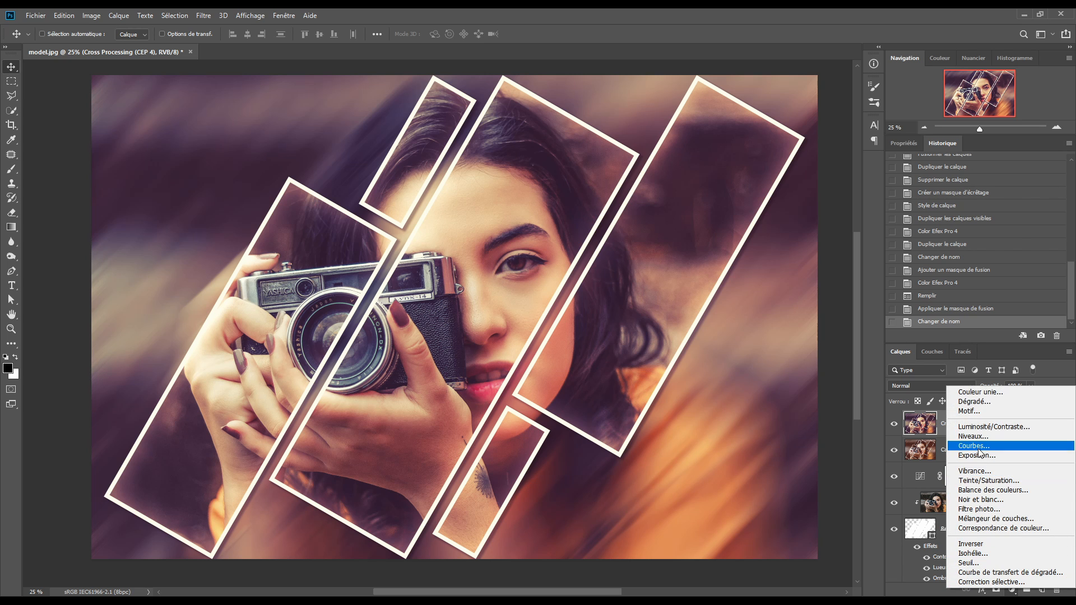
click(960, 455)
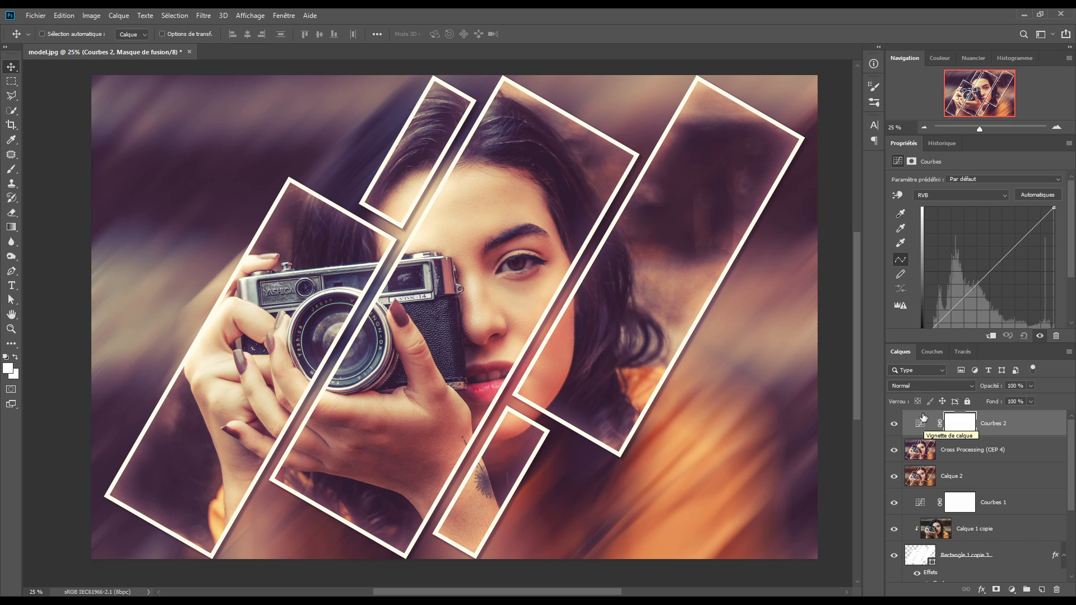
drag(941, 345, 914, 208)
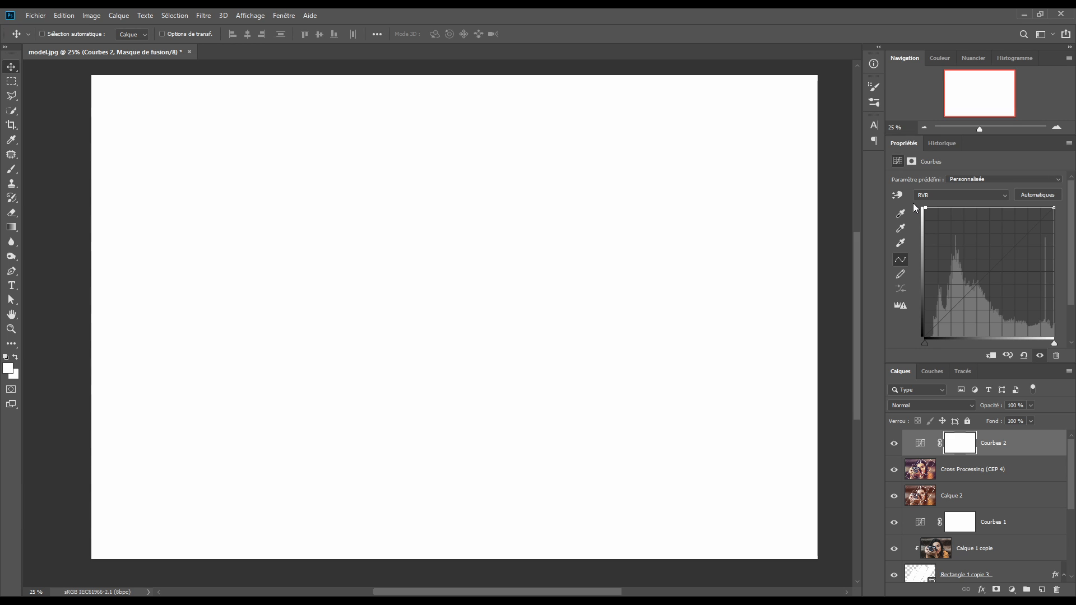
- Fill the Courbes 2 mask with a black-to-white linear gradient from the image's lower-right area to well beyond its upper-left corner
click(961, 445)
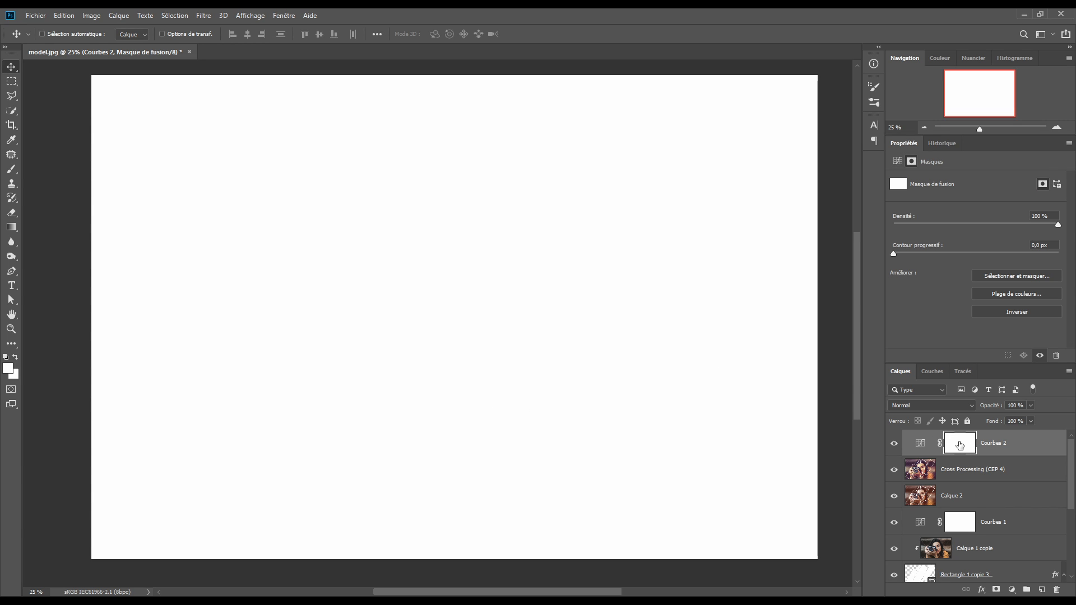
click(13, 228)
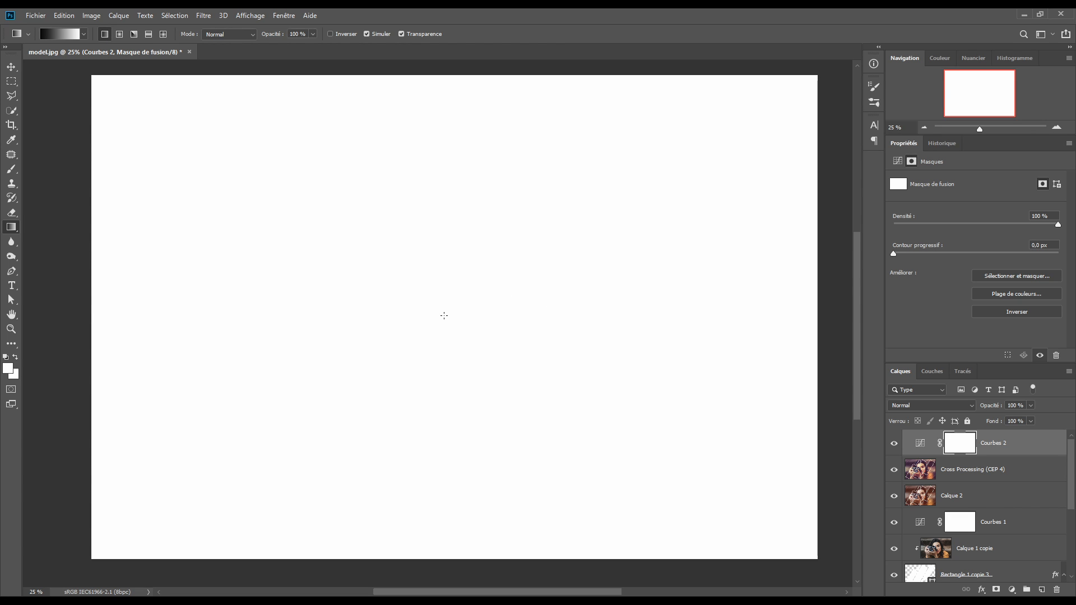
scroll(448, 314, down, 2)
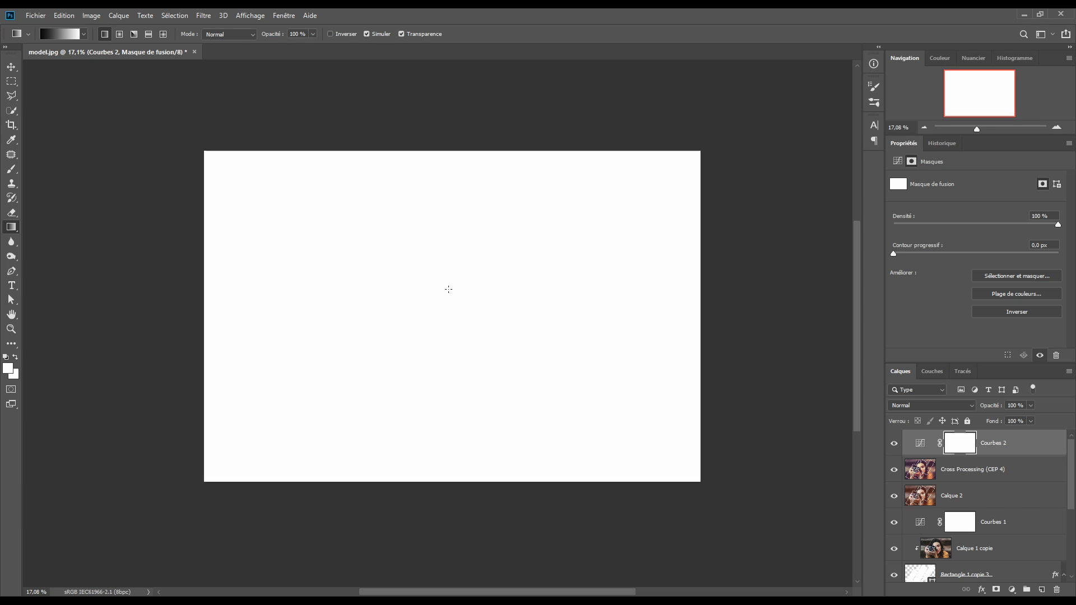
scroll(448, 289, down, 3)
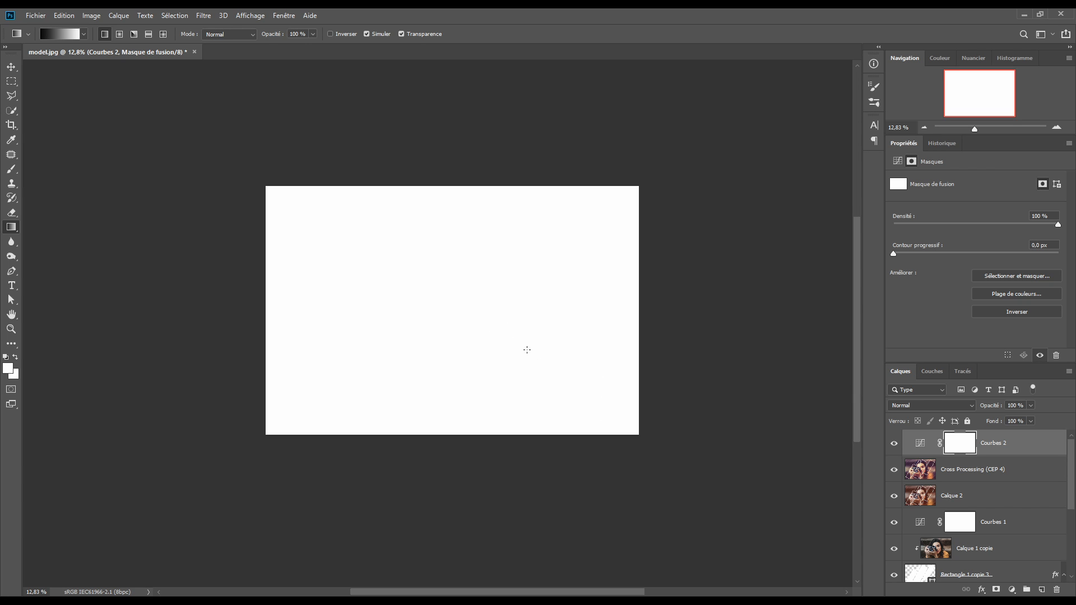
drag(523, 347, 88, 66)
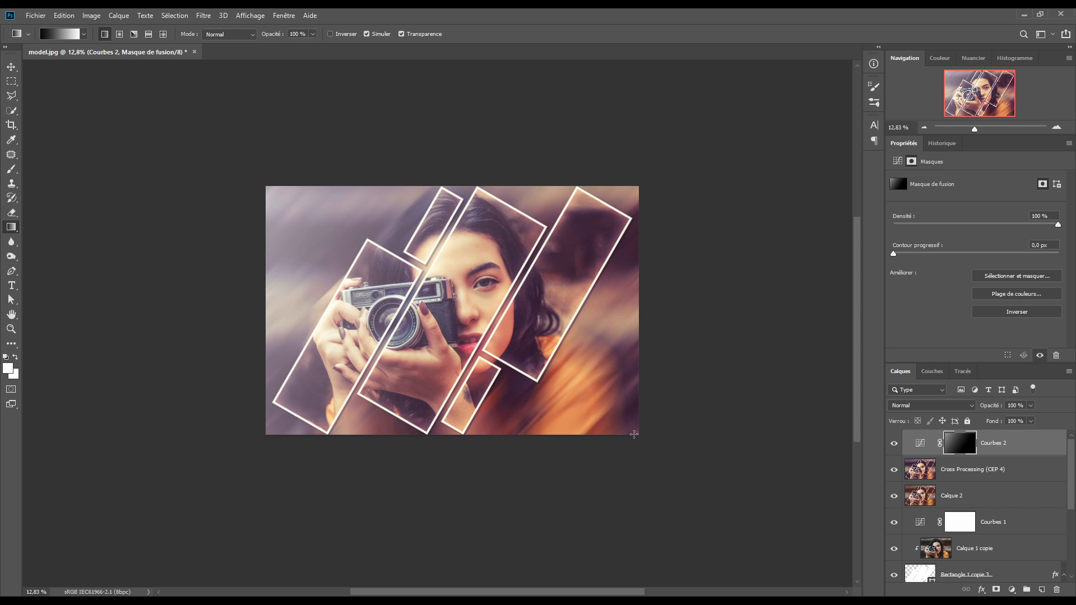
drag(611, 423, 349, 242)
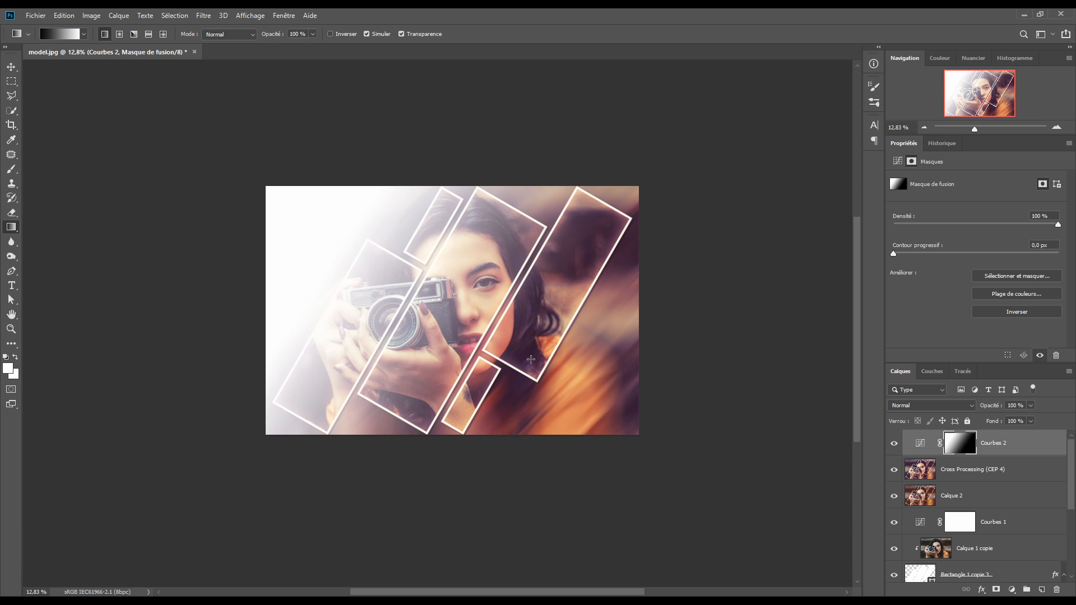
drag(494, 344, 64, 90)
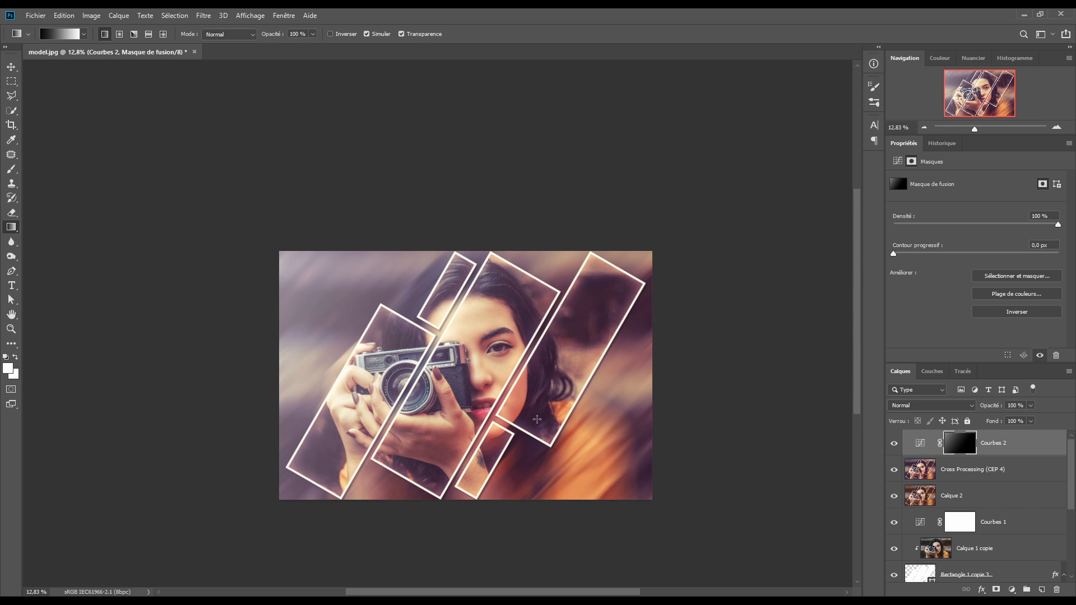
drag(536, 418, 96, 124)
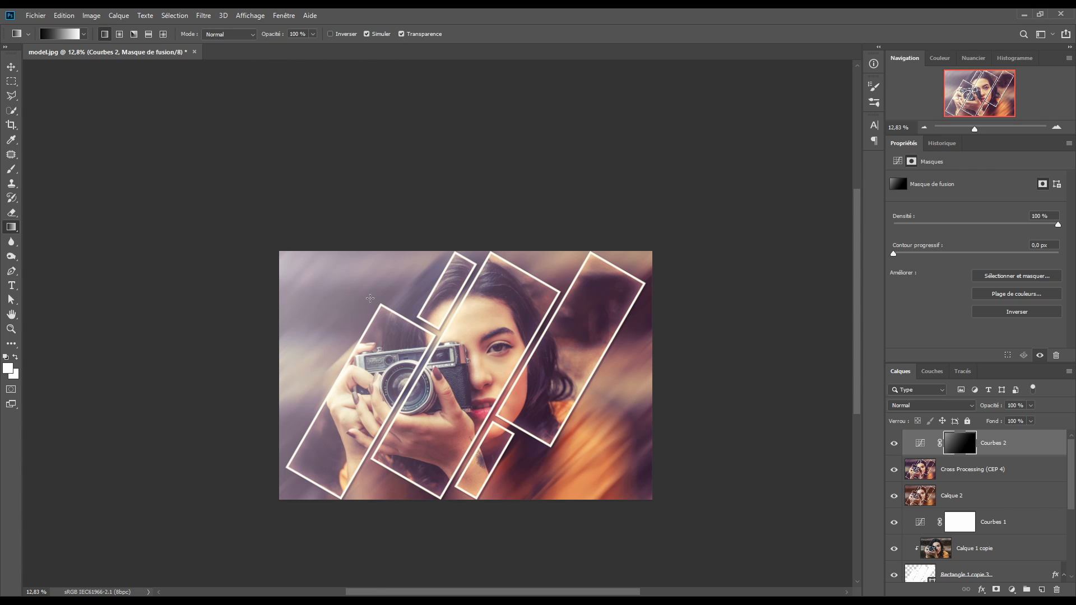
- Compare the finished effect with the original by showing only the Arrière-plan layer, and restore all layers at 25 % zoom
key(ctrl+plus)
key(ctrl+plus)
scroll(983, 562, down, 5)
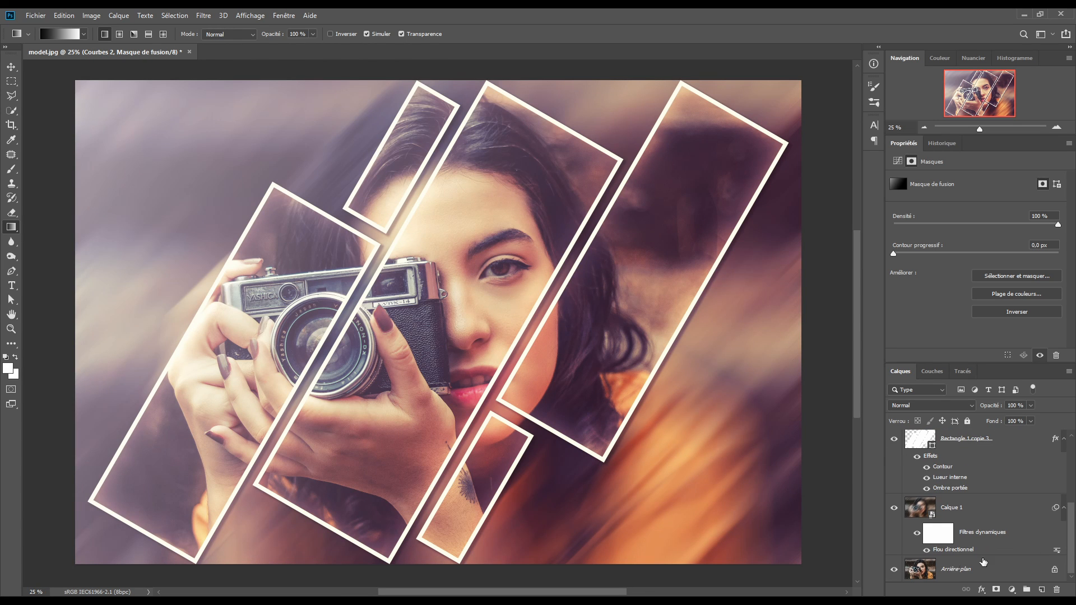
alt+click(894, 570)
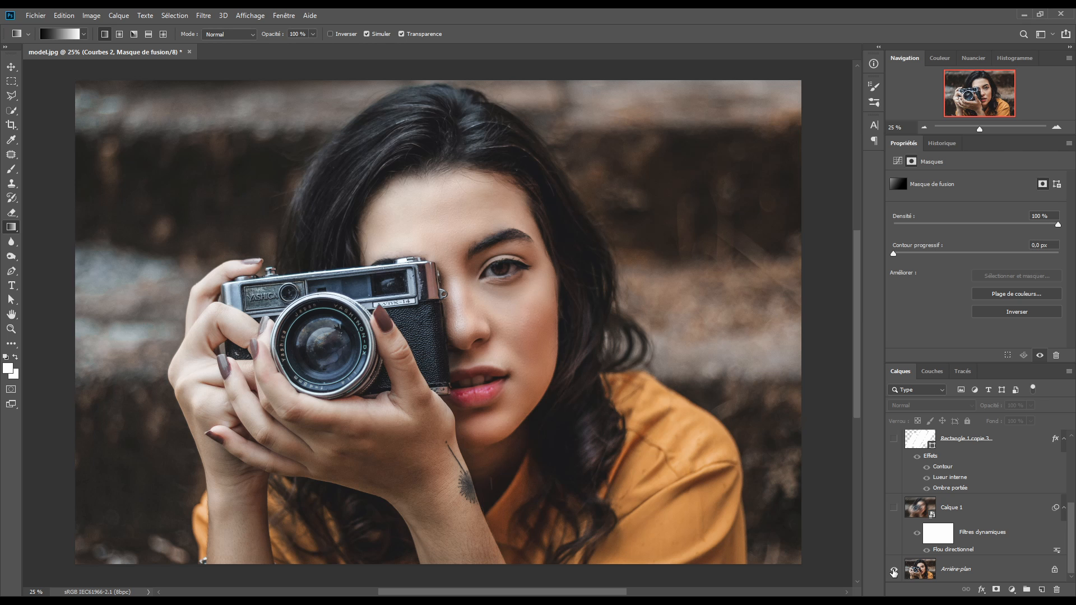
alt+click(893, 570)
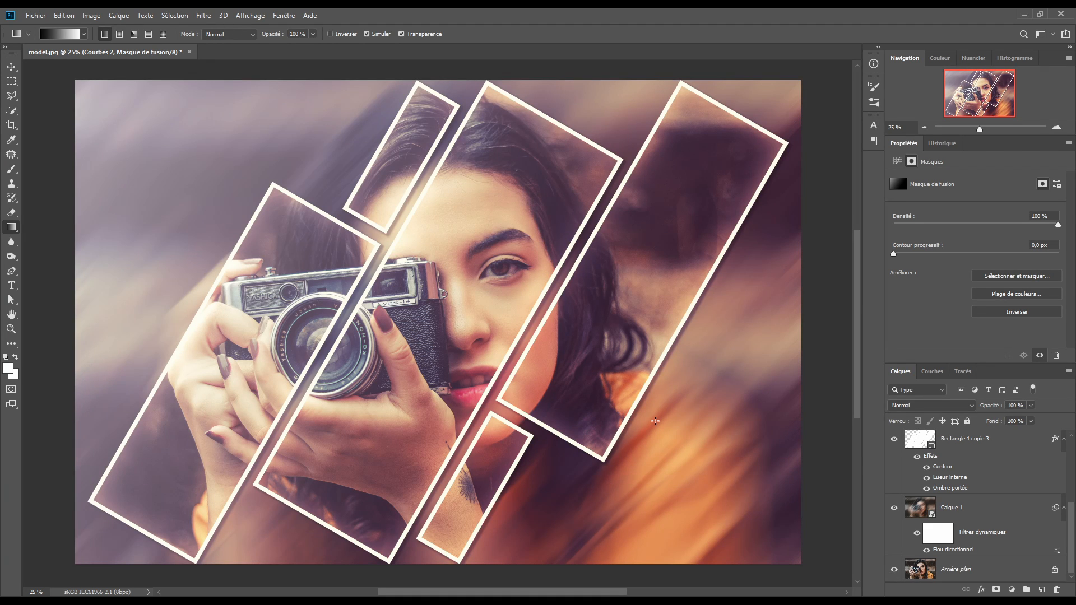